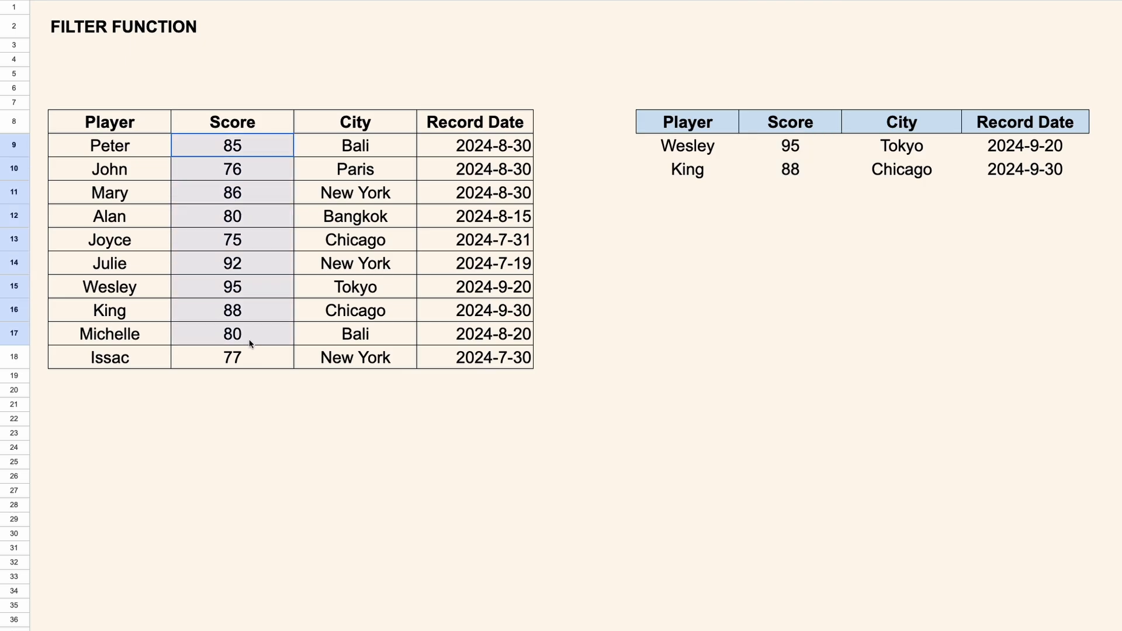
# - Clear the existing filter results by deleting the contents of cell G9
pyautogui.moveTo(1051, 151); pyautogui.dragTo(1049, 169)
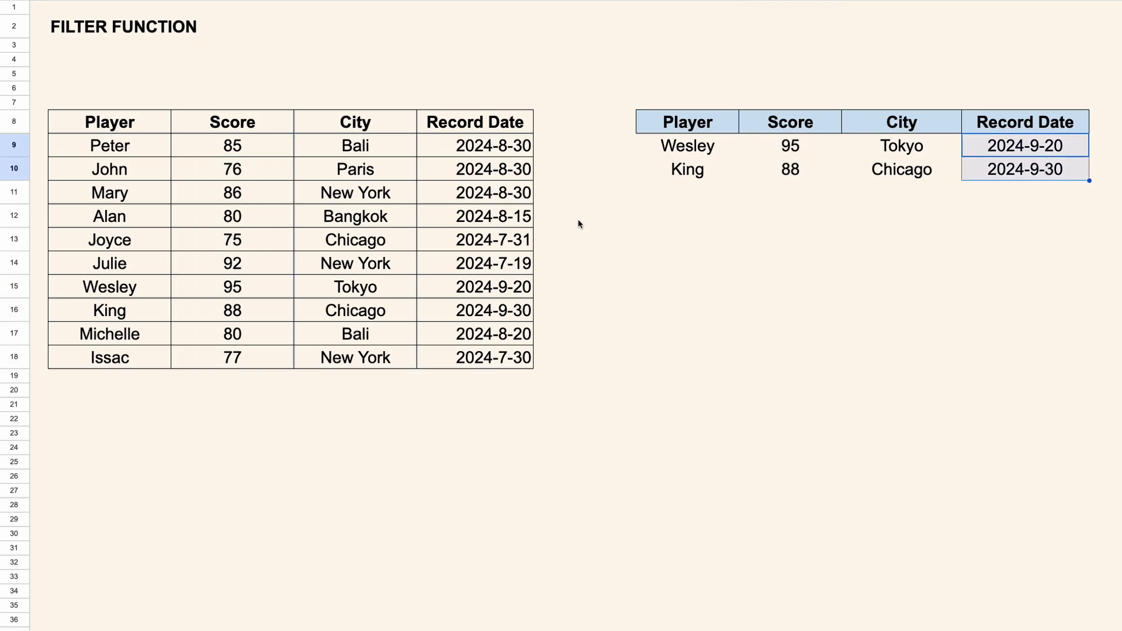
pyautogui.moveTo(522, 148); pyautogui.dragTo(503, 354)
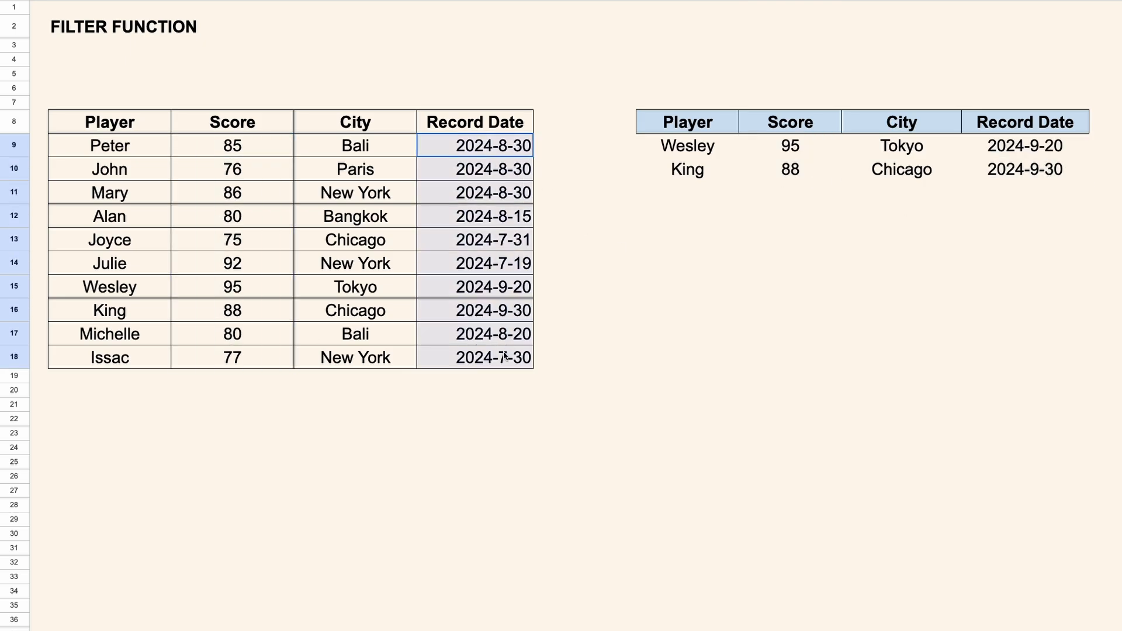
pyautogui.click(812, 197)
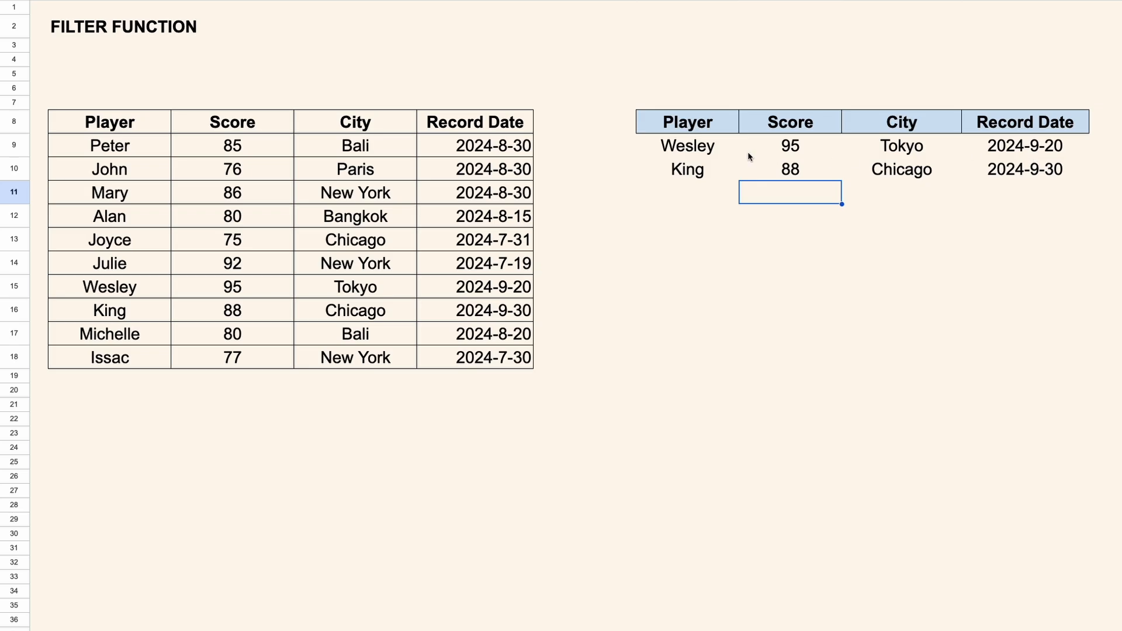
pyautogui.click(707, 153)
pyautogui.press('Delete')
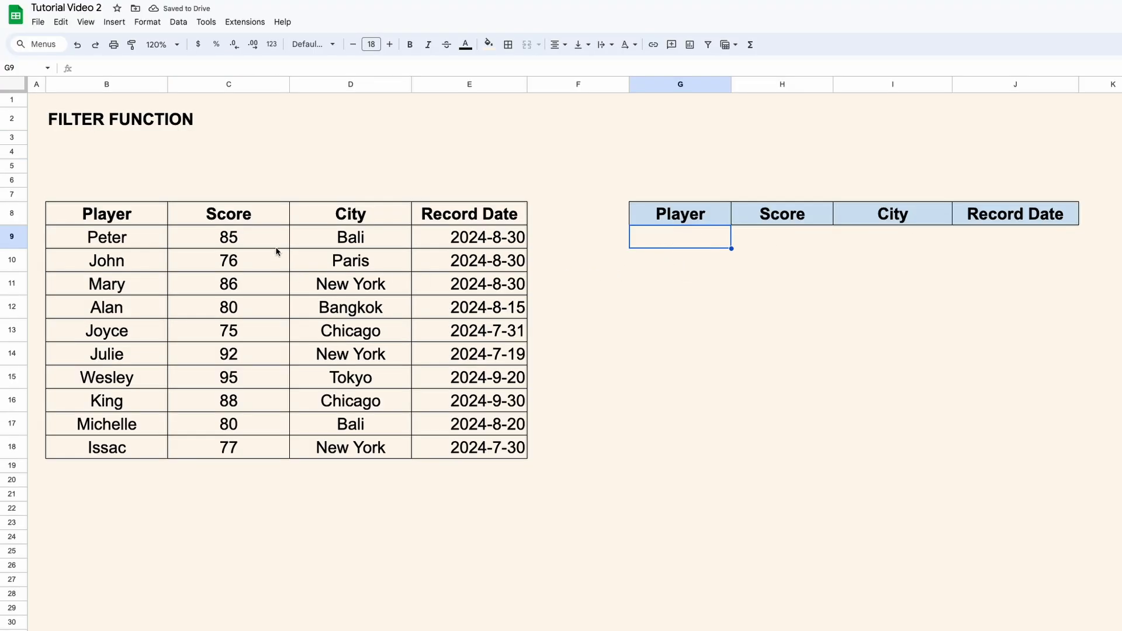
# - Enter =FILTER(B9:E18,C9:C18>=80) in G9 to list the players scoring 80 or more
pyautogui.click(275, 242)
pyautogui.moveTo(274, 242); pyautogui.dragTo(261, 445)
pyautogui.click(680, 240)
pyautogui.write('=')
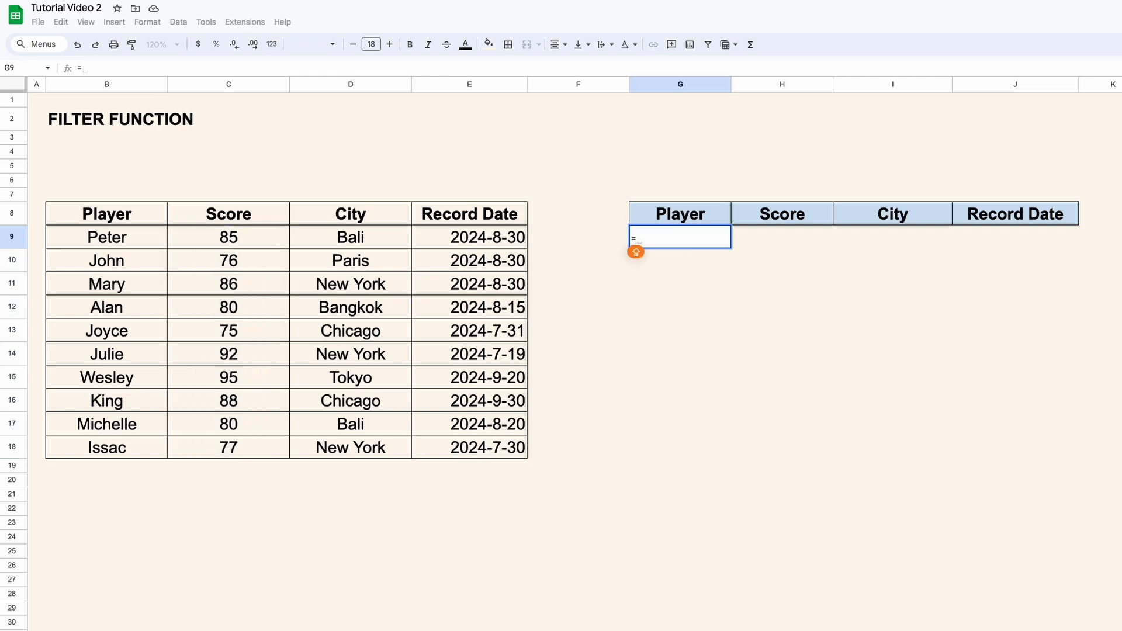
pyautogui.write('FILTER(')
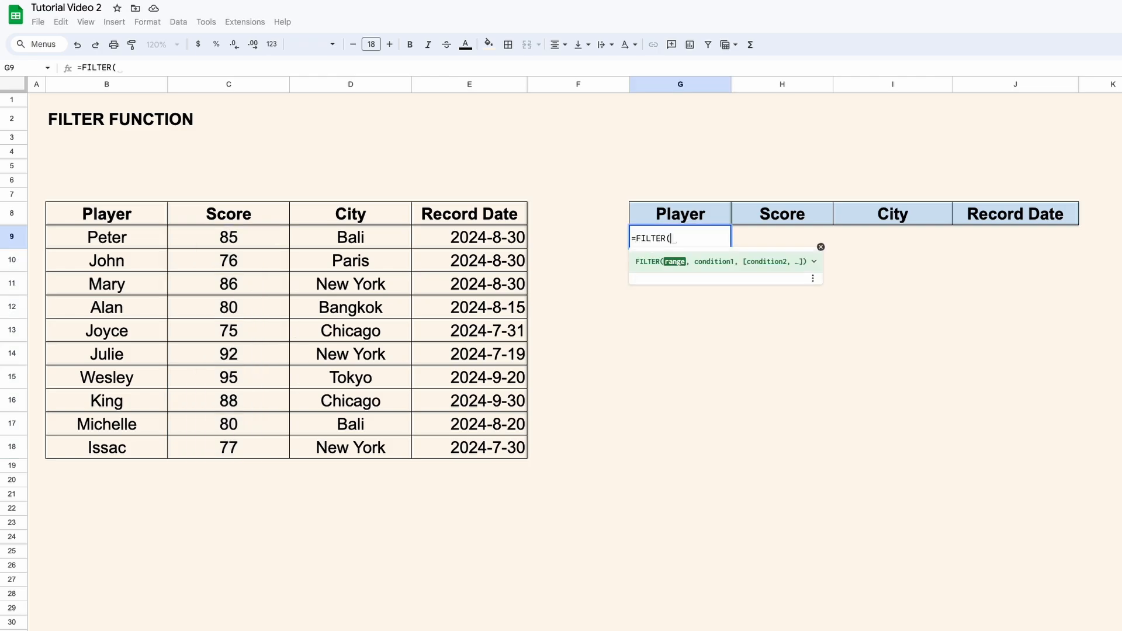
pyautogui.moveTo(138, 237); pyautogui.dragTo(484, 450)
pyautogui.write(',')
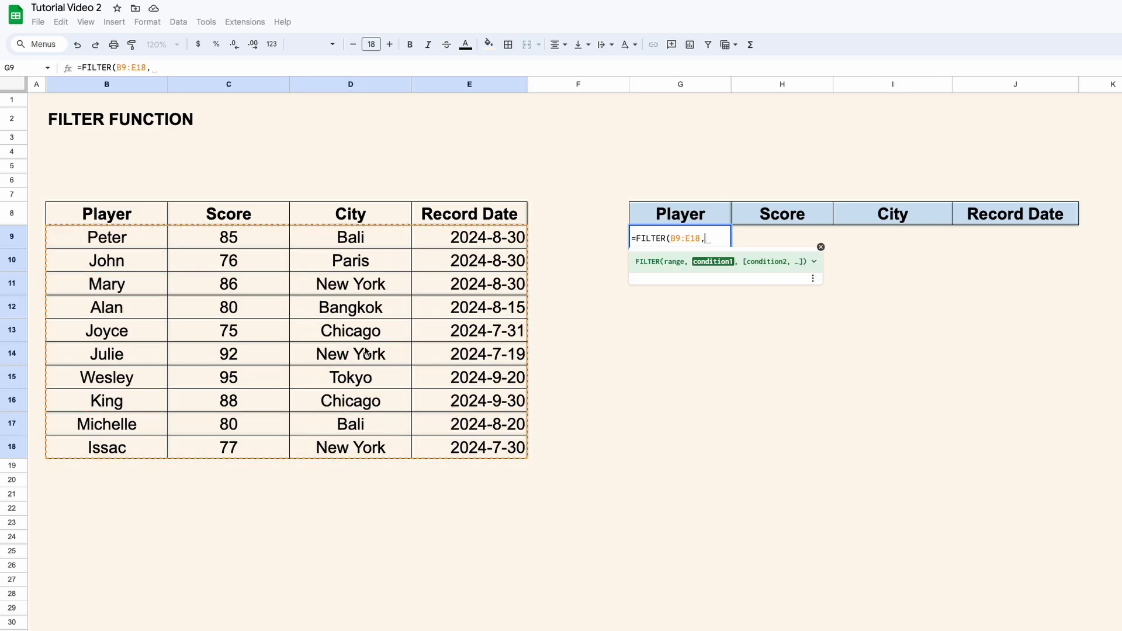
pyautogui.moveTo(261, 238); pyautogui.dragTo(276, 441)
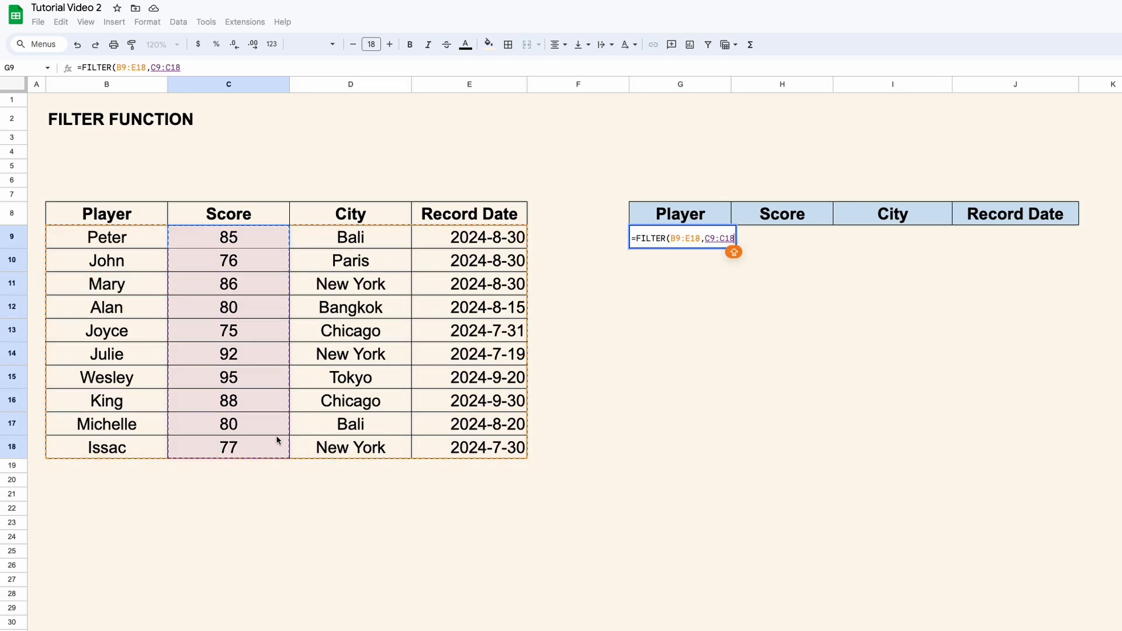
pyautogui.write('>=')
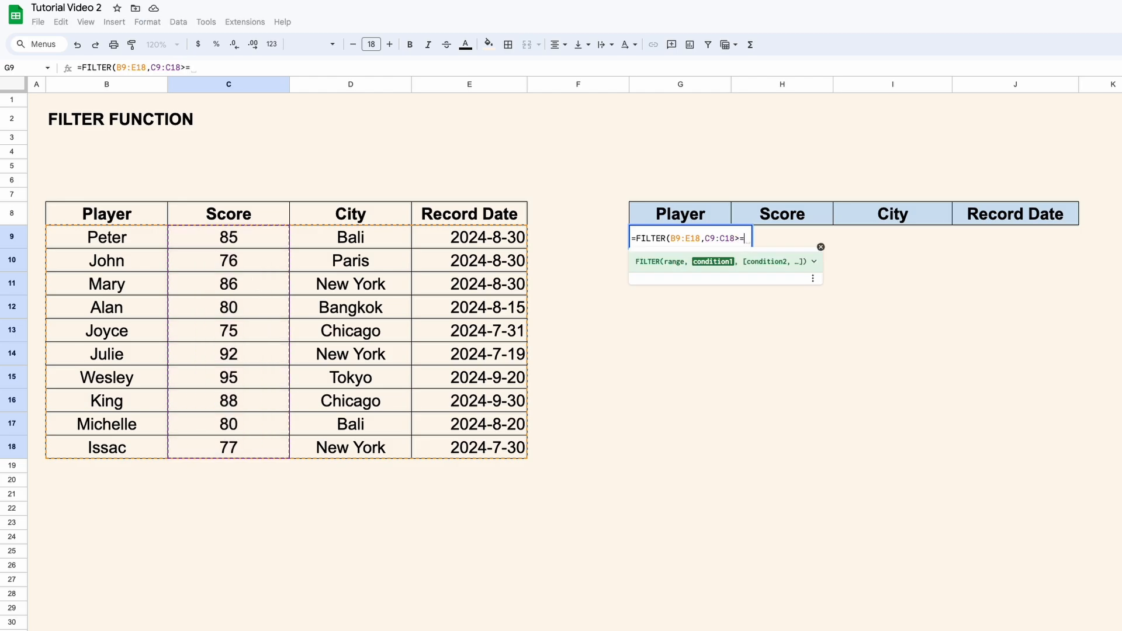
pyautogui.write('80)')
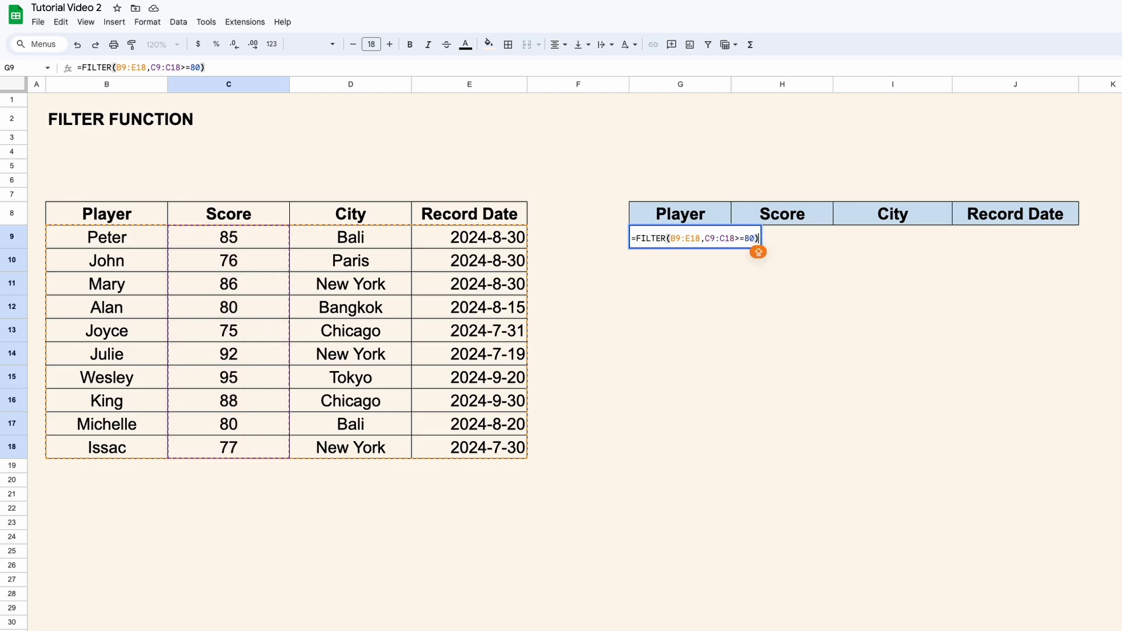
pyautogui.press('Return')
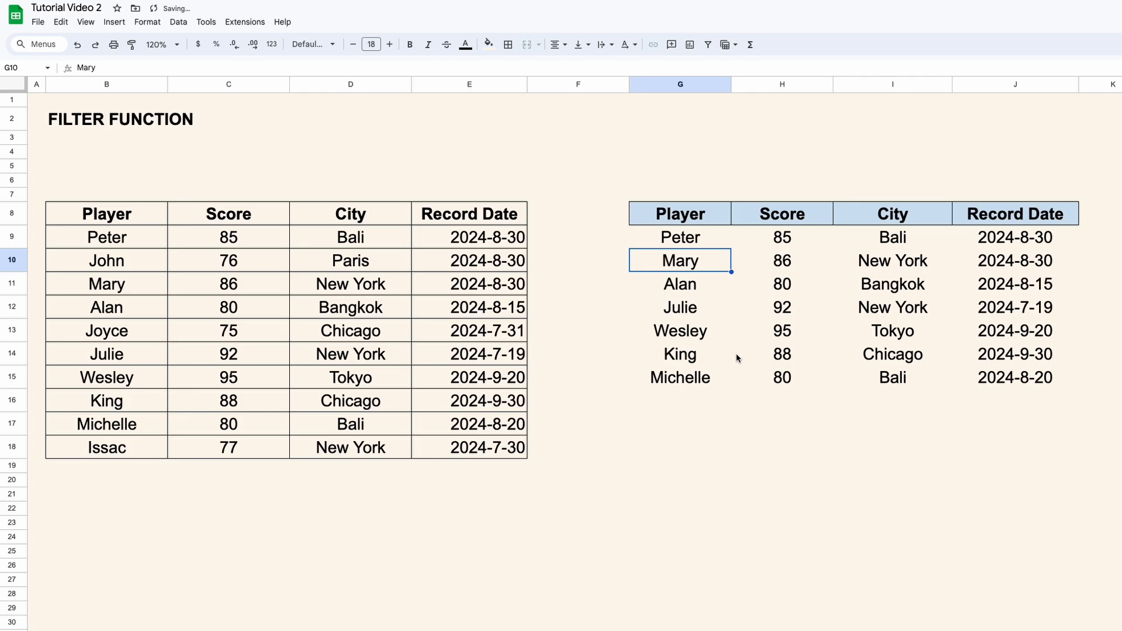
# - Change the score threshold in the G9 FILTER formula to 90 and review the filtered rows
pyautogui.click(699, 240)
pyautogui.moveTo(700, 239); pyautogui.dragTo(993, 375)
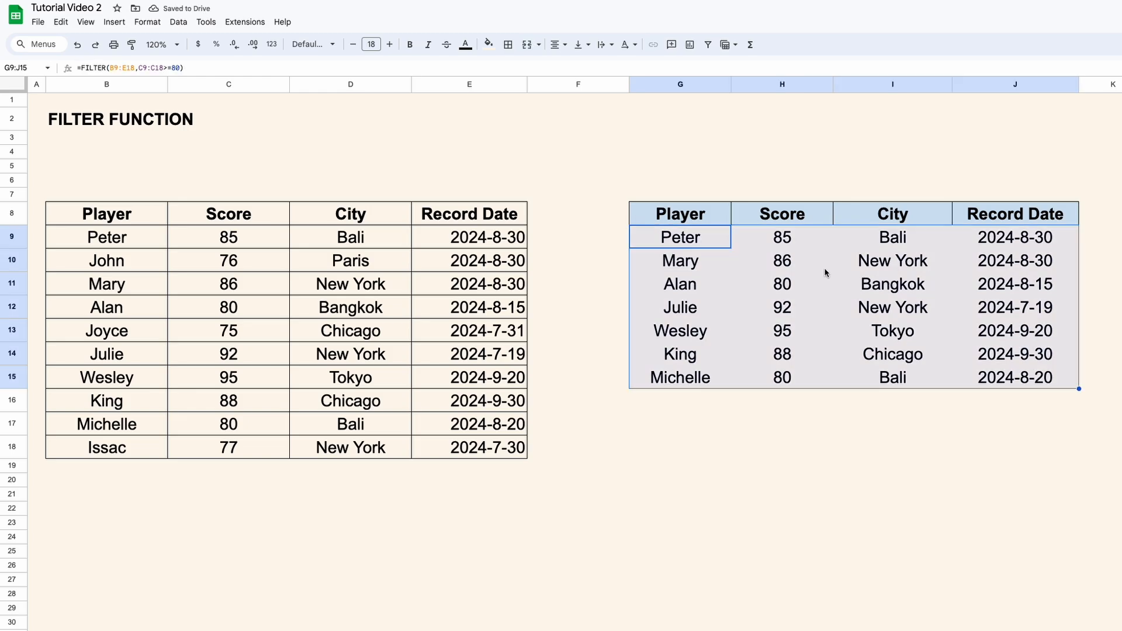
pyautogui.doubleClick(710, 240)
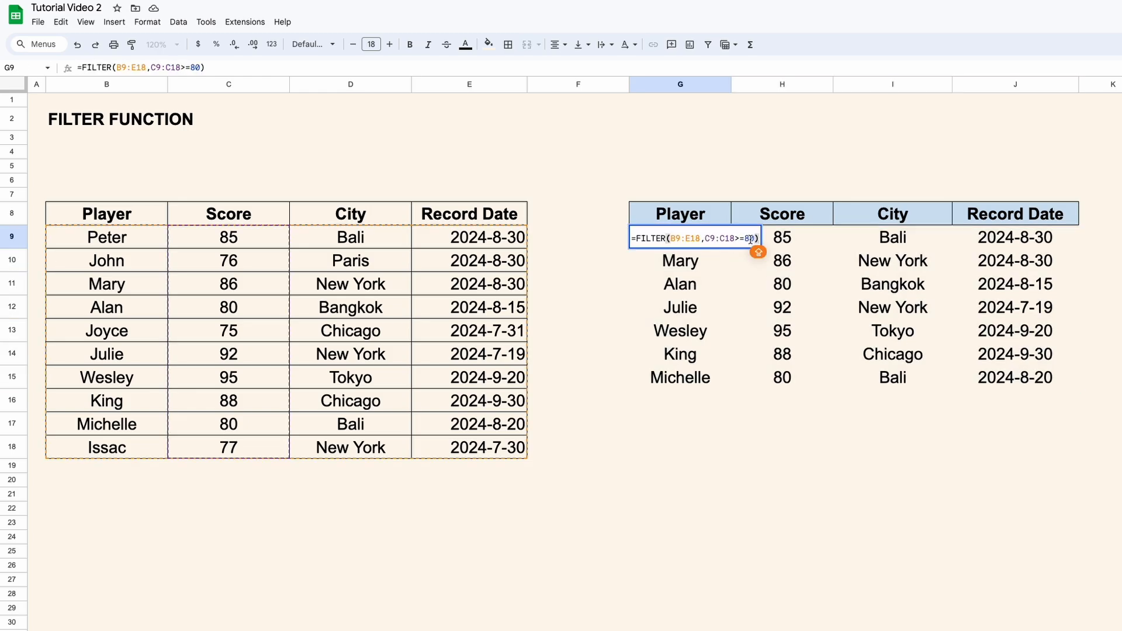
pyautogui.click(750, 239)
pyautogui.press('BackSpace')
pyautogui.write('9')
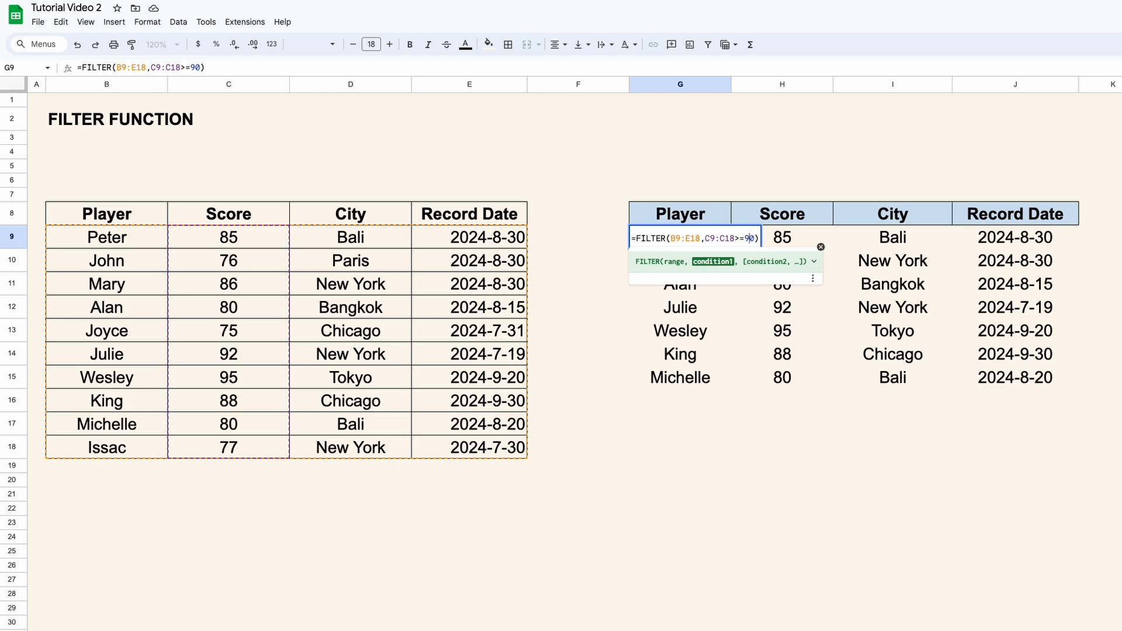
pyautogui.press('Return')
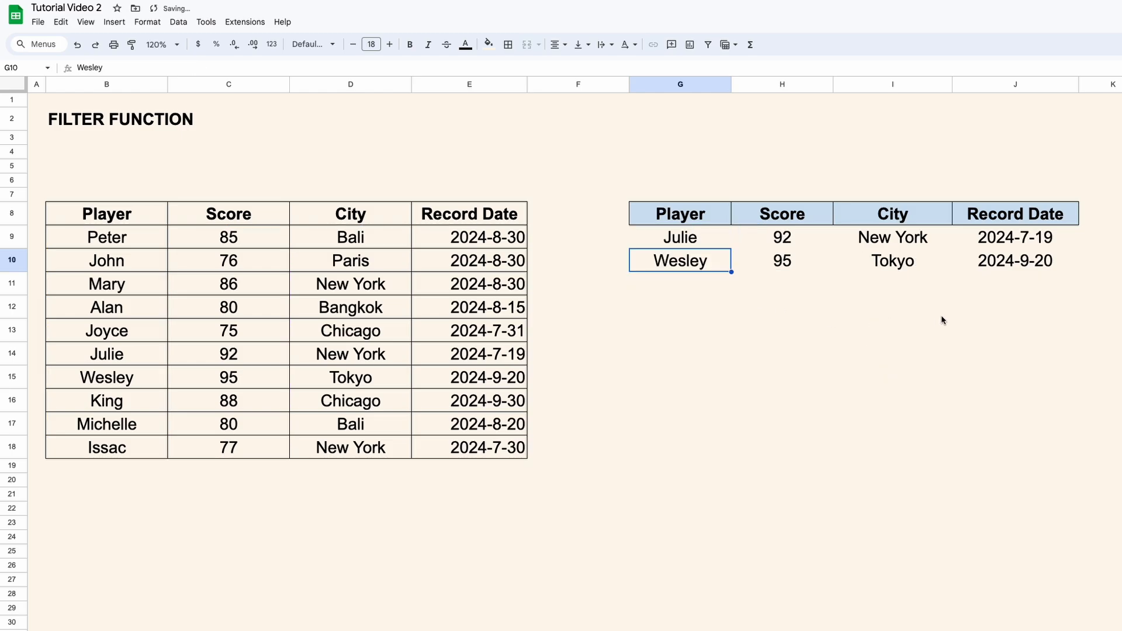
pyautogui.click(994, 265)
pyautogui.click(694, 237)
pyautogui.click(1005, 267)
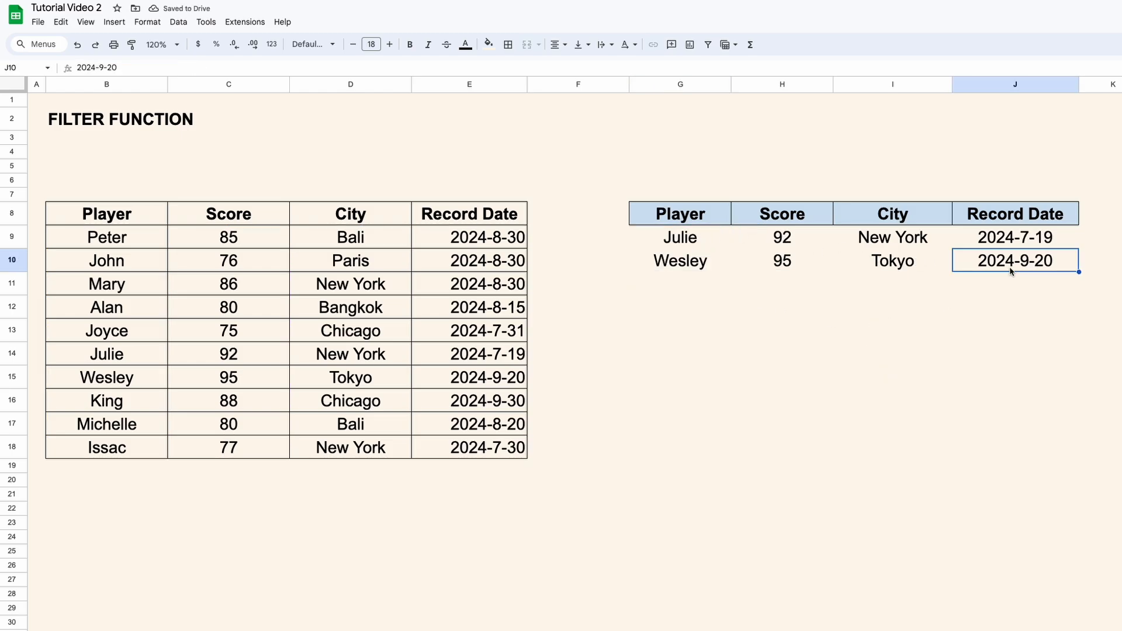
# - Replace the G9 formula with =FILTER(B9:E18,D9:D18="NEW YORK") to list the New York players, and review the filtered rows
pyautogui.click(690, 238)
pyautogui.write('=FILTER(')
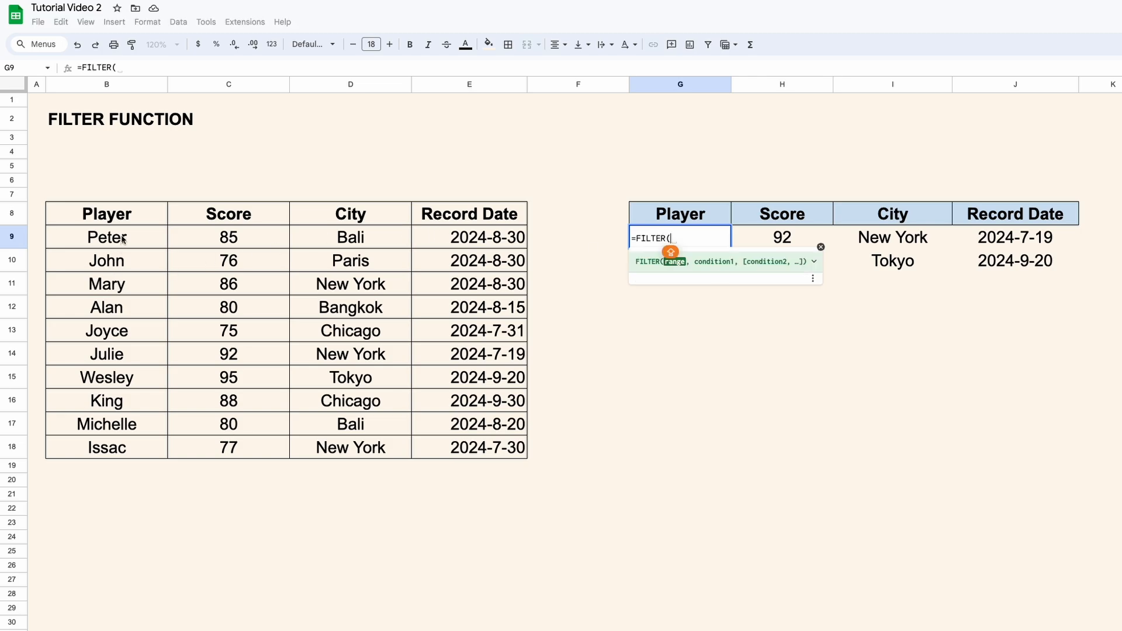
pyautogui.moveTo(121, 240); pyautogui.dragTo(455, 450)
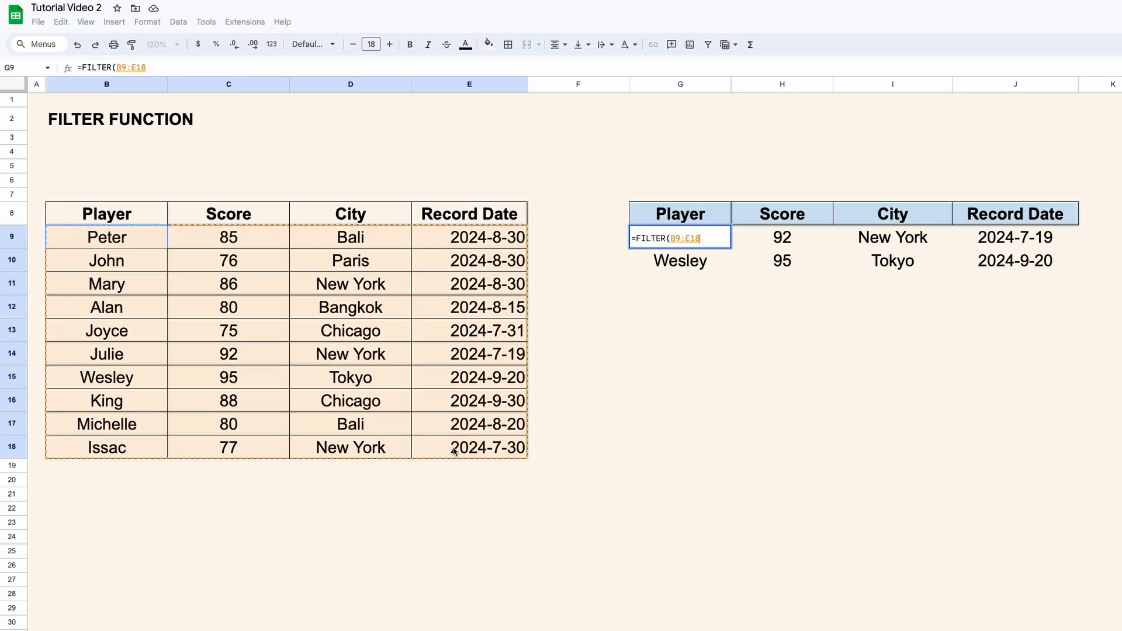
pyautogui.write(',')
pyautogui.moveTo(403, 233); pyautogui.dragTo(366, 452)
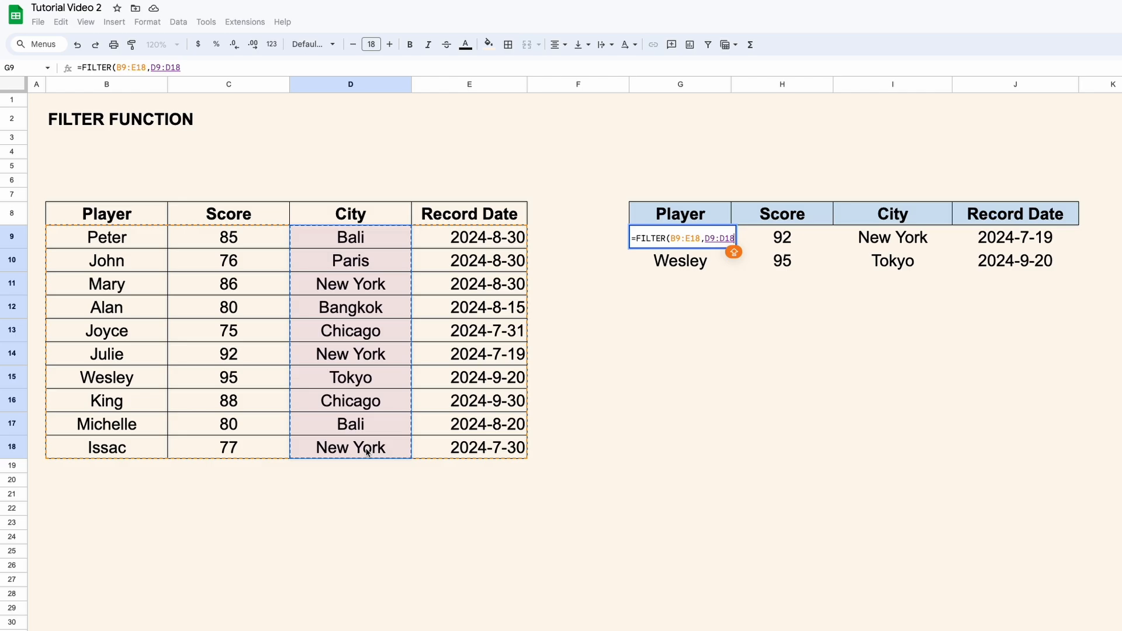
pyautogui.write('="NEW YORK")')
pyautogui.press('Return')
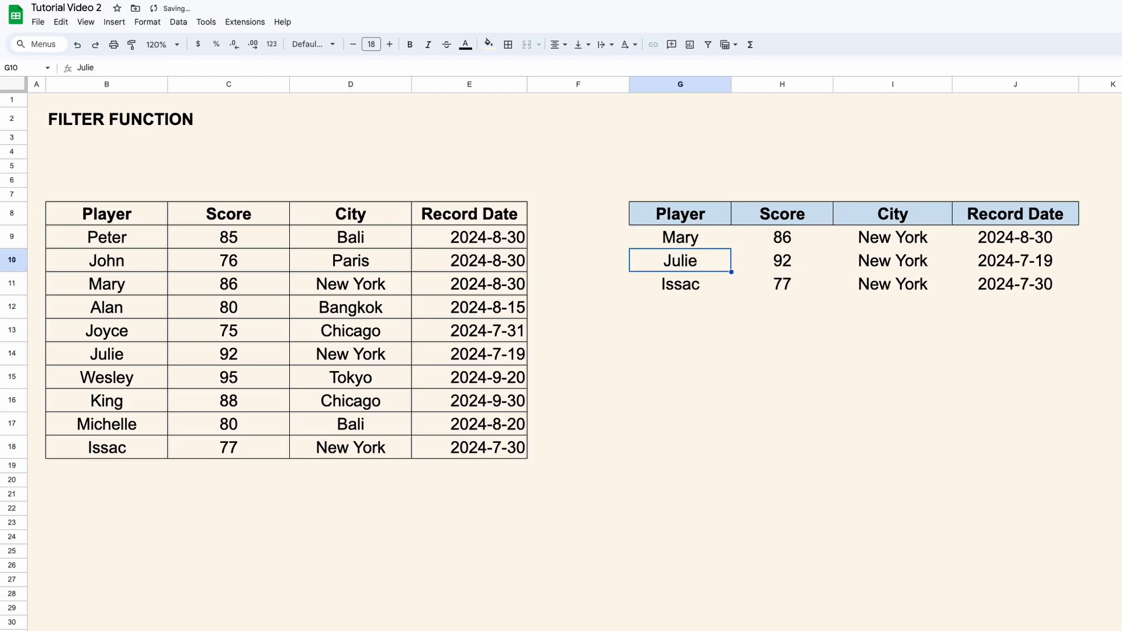
pyautogui.click(711, 245)
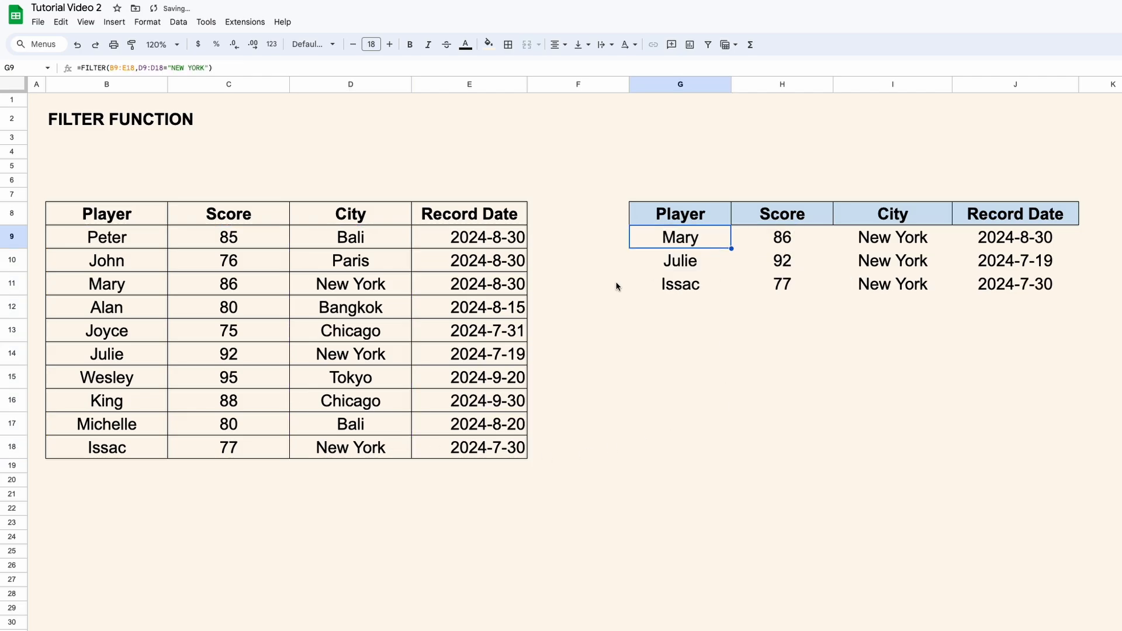
pyautogui.keyDown('shift'); pyautogui.click(1030, 292); pyautogui.keyUp('shift')
pyautogui.click(704, 242)
pyautogui.moveTo(1053, 242); pyautogui.dragTo(1045, 284)
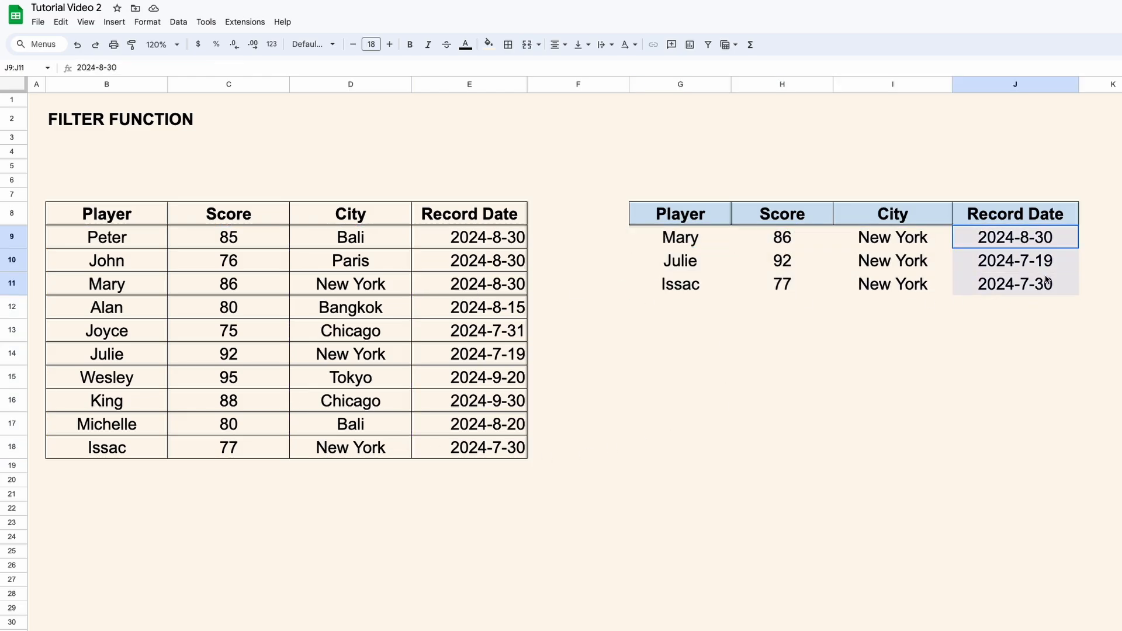
# - Replace the G9 formula with =FILTER(B9:E18,E9:E18>DATE(2024,8,31)) to list records dated after August 31, 2024
pyautogui.click(687, 241)
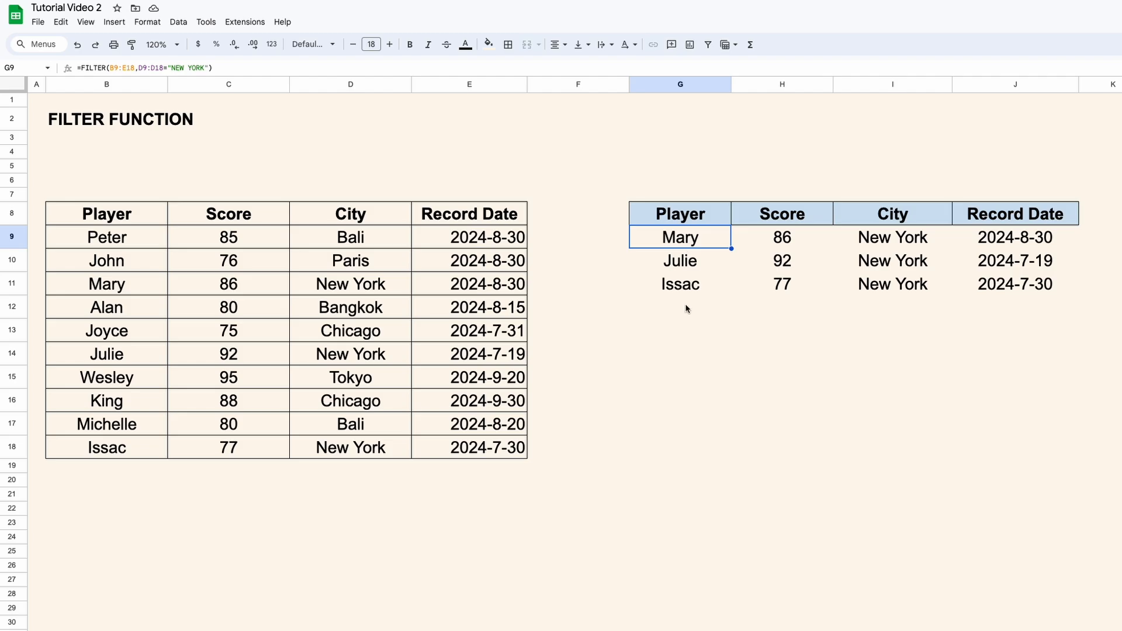
pyautogui.write('=FILTER(')
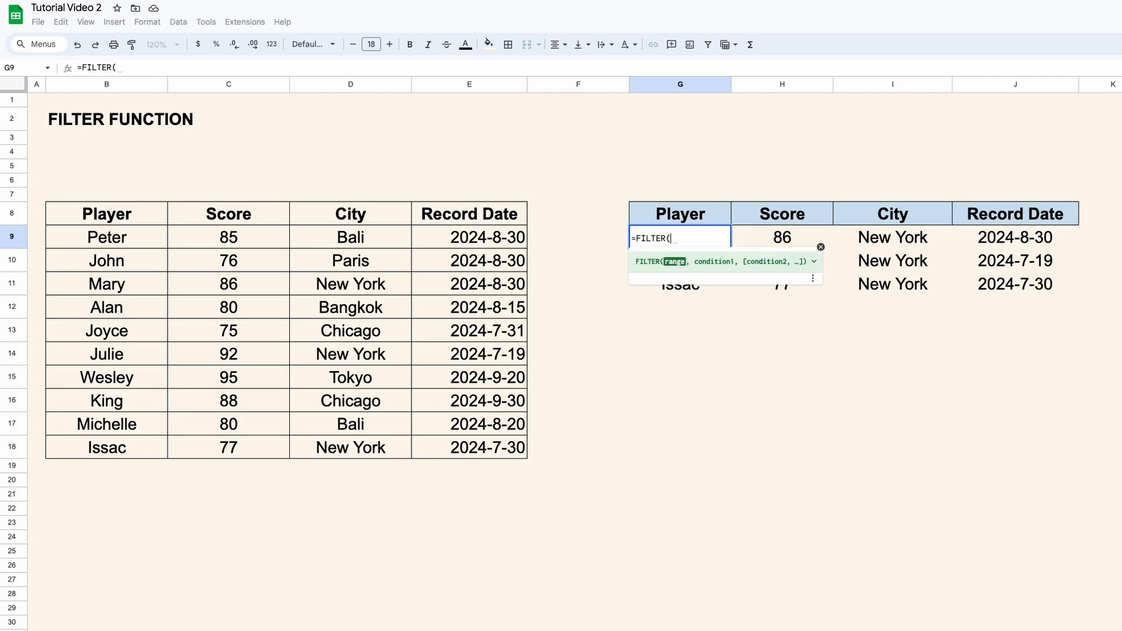
pyautogui.moveTo(133, 244); pyautogui.dragTo(464, 446)
pyautogui.write(',')
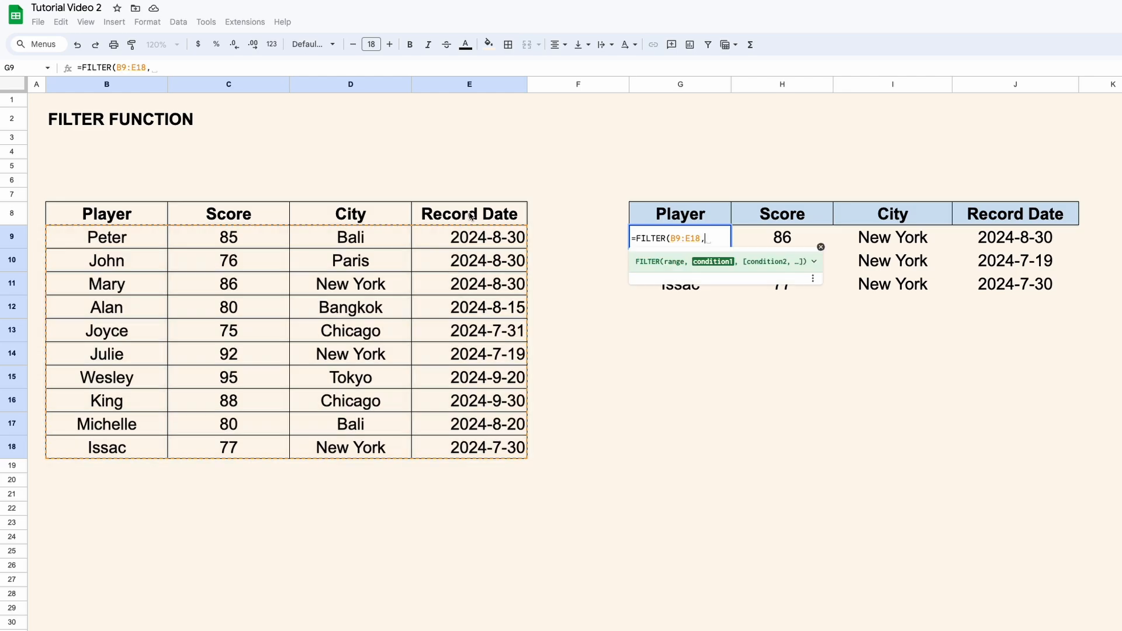
pyautogui.moveTo(467, 237); pyautogui.dragTo(506, 448)
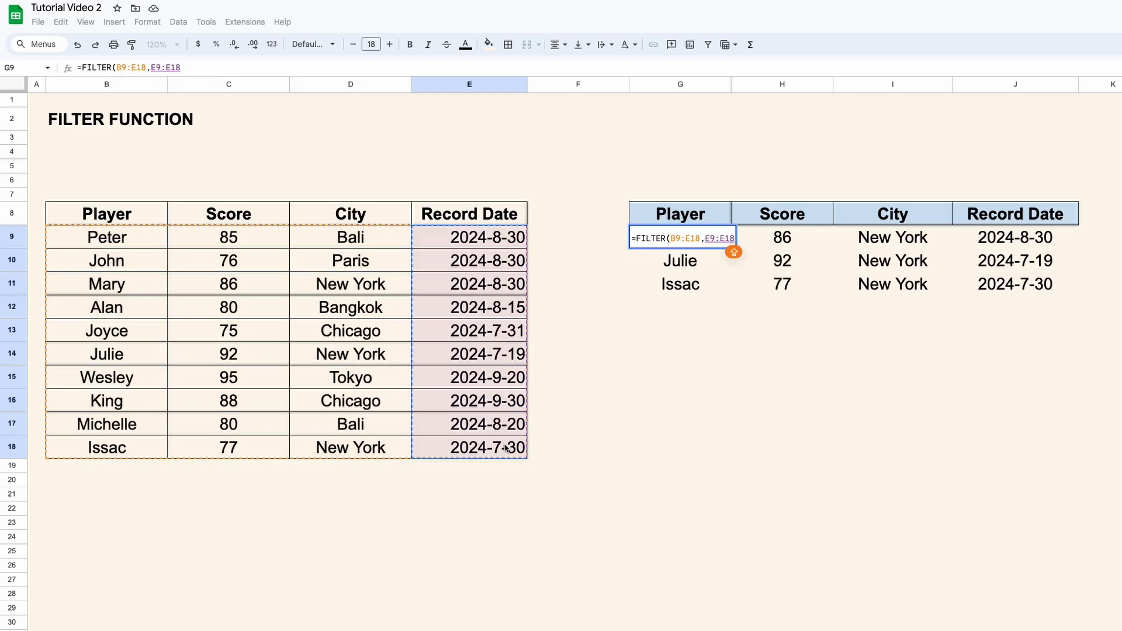
pyautogui.write('>DATE')
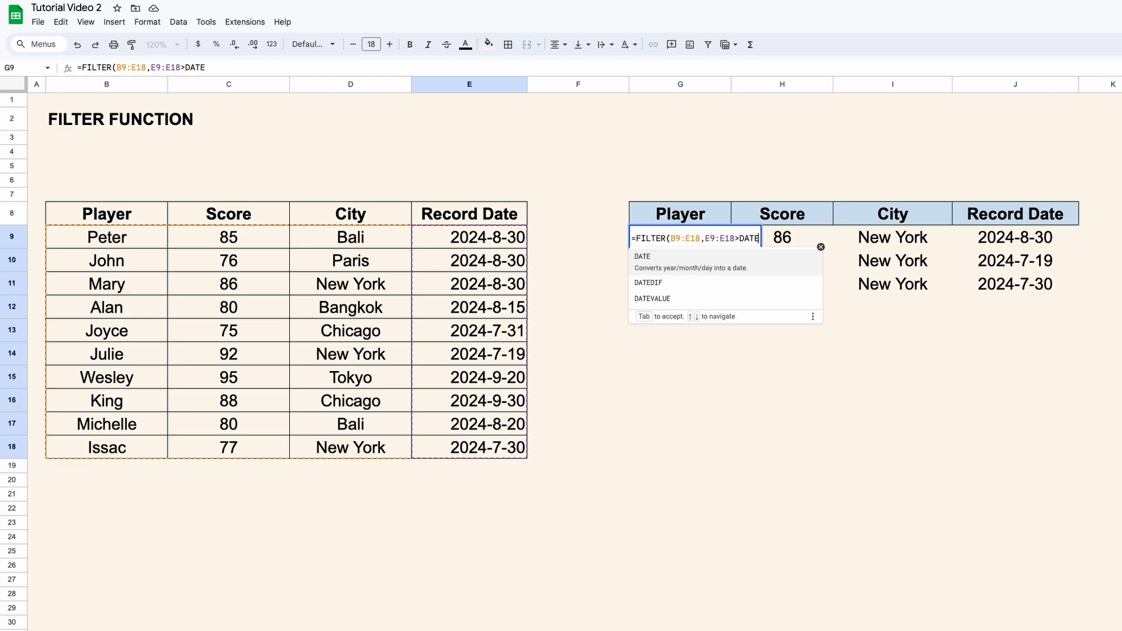
pyautogui.write('(2024')
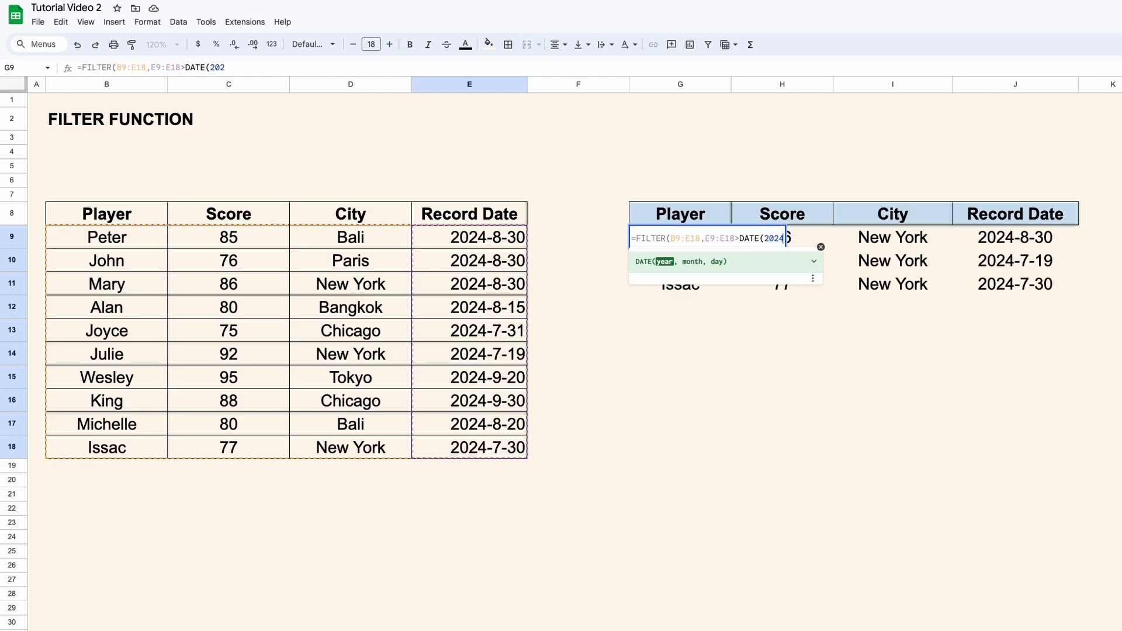
pyautogui.write(',')
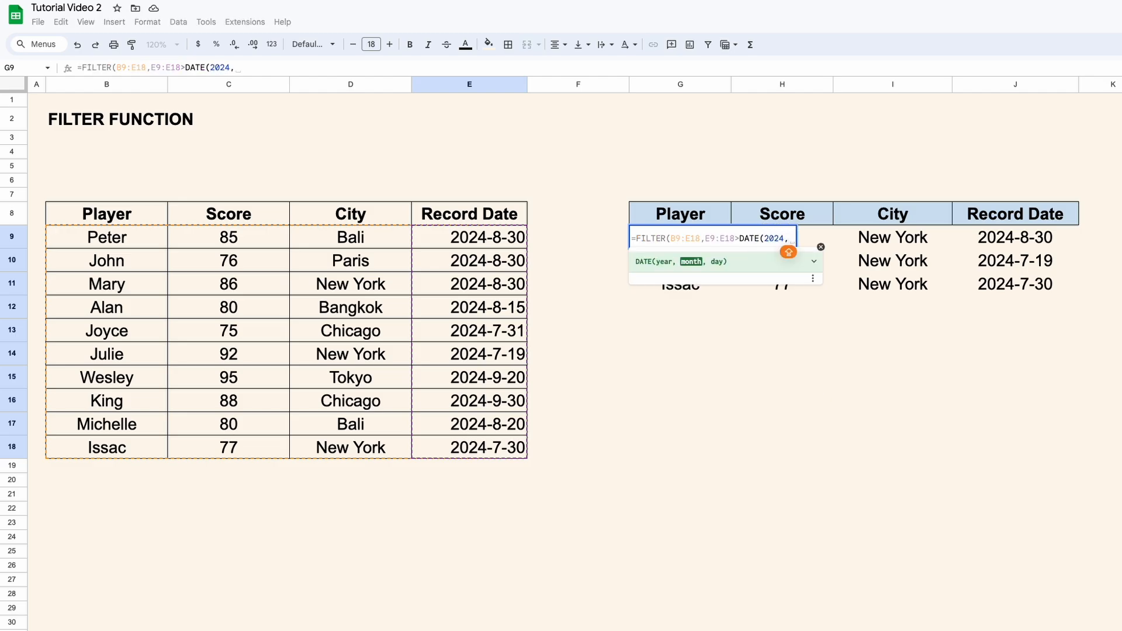
pyautogui.write('8')
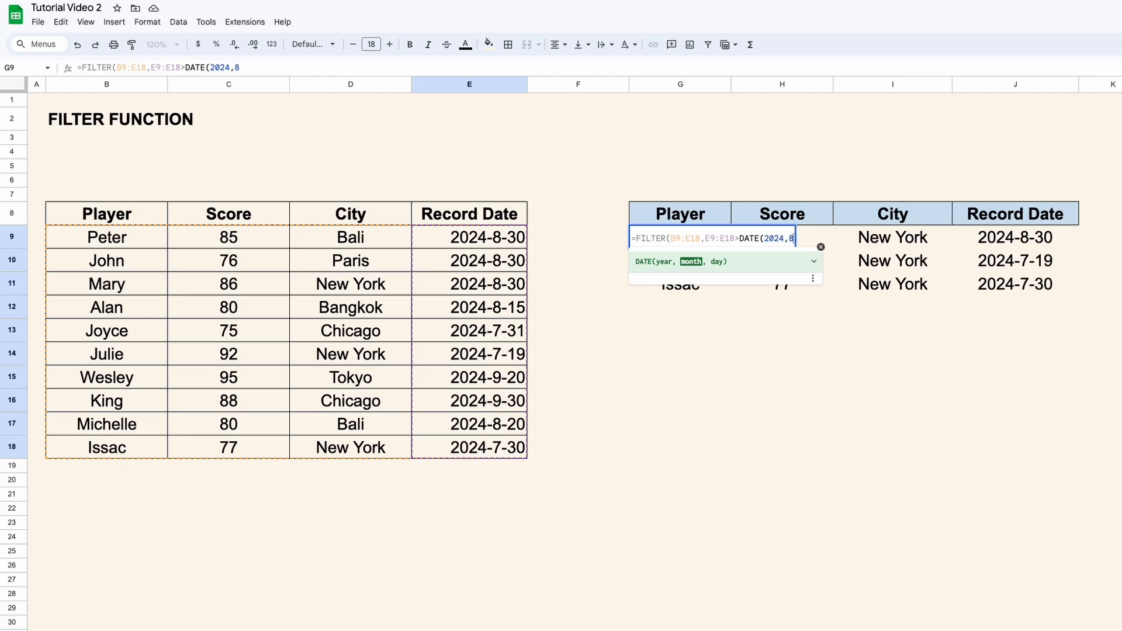
pyautogui.write(',31)')
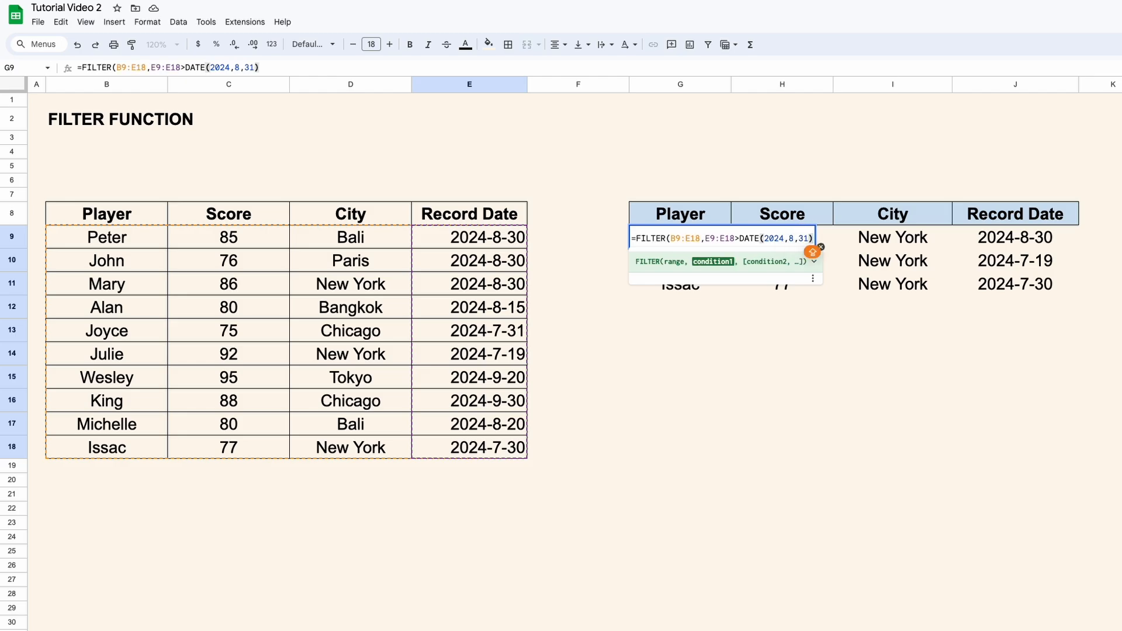
pyautogui.press('Return')
# - Review the date-filtered rows and clear the FILTER formula from G9
pyautogui.click(687, 233)
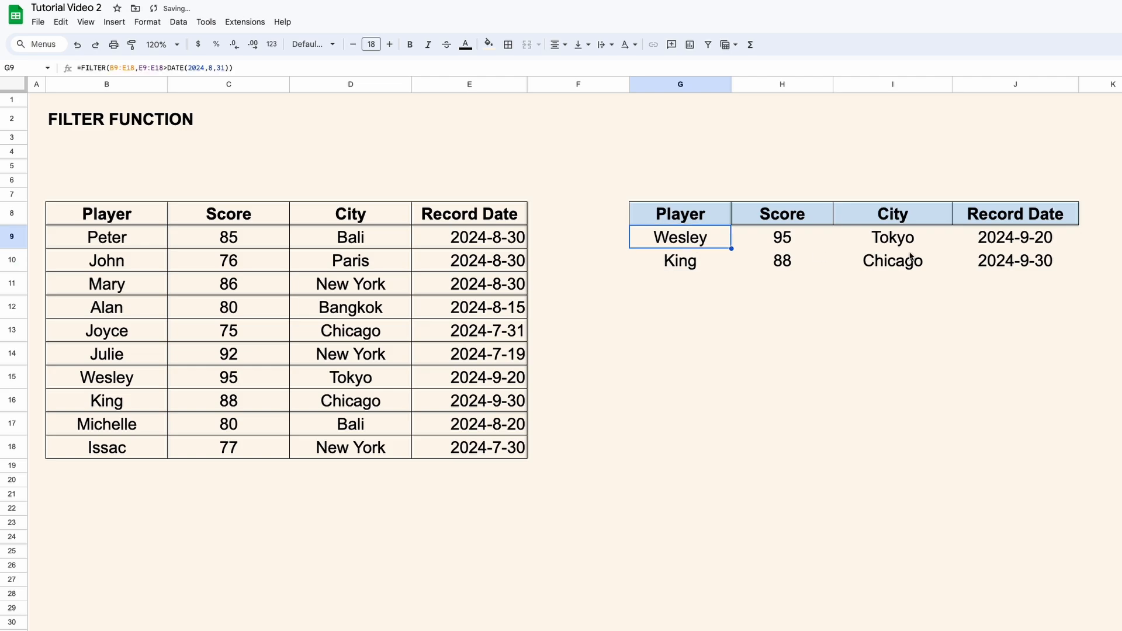
pyautogui.moveTo(709, 260); pyautogui.dragTo(698, 241)
pyautogui.hotkey('ctrl', 'z')
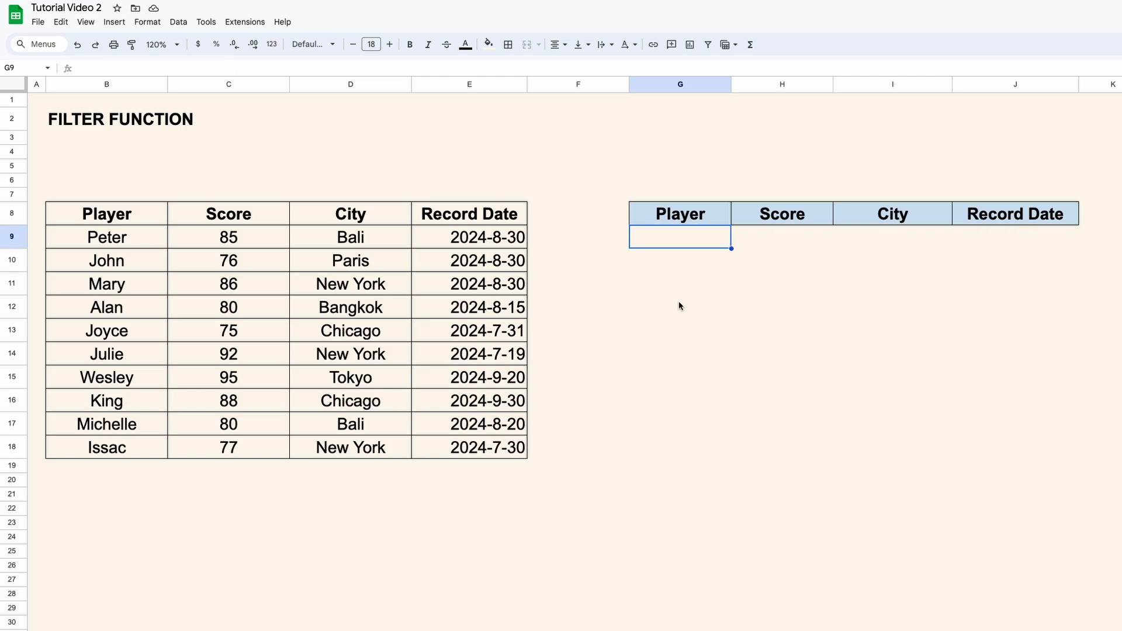
# - Start a FILTER formula in G9 on range B9:E18 with the first condition C9:C18>=80
pyautogui.write('=FILTER')
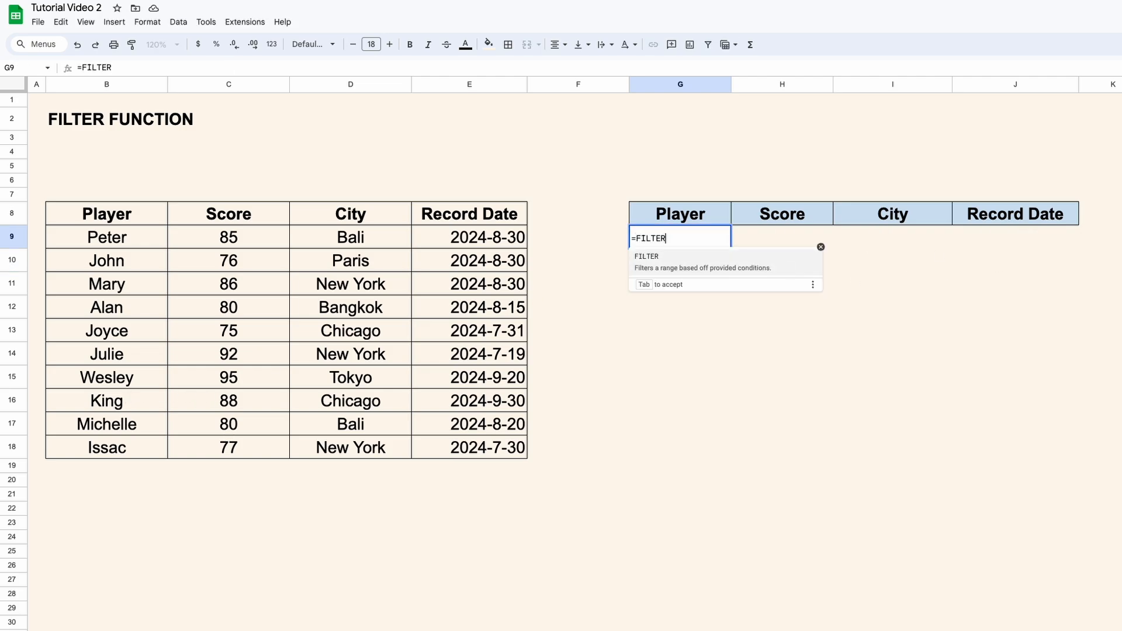
pyautogui.write('(')
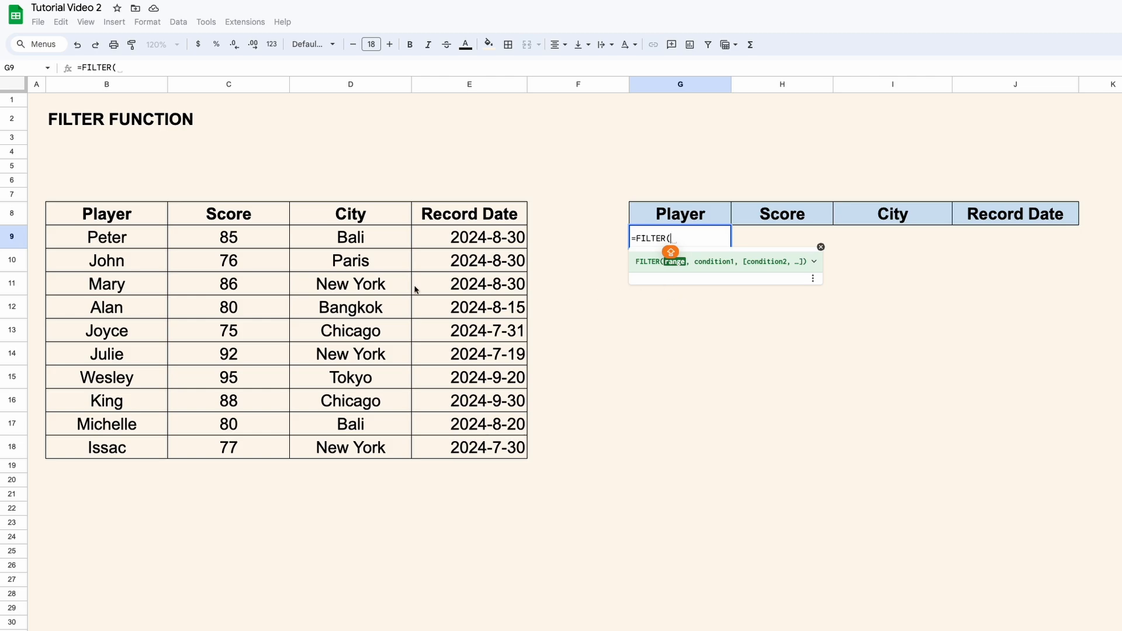
pyautogui.moveTo(153, 242); pyautogui.dragTo(448, 444)
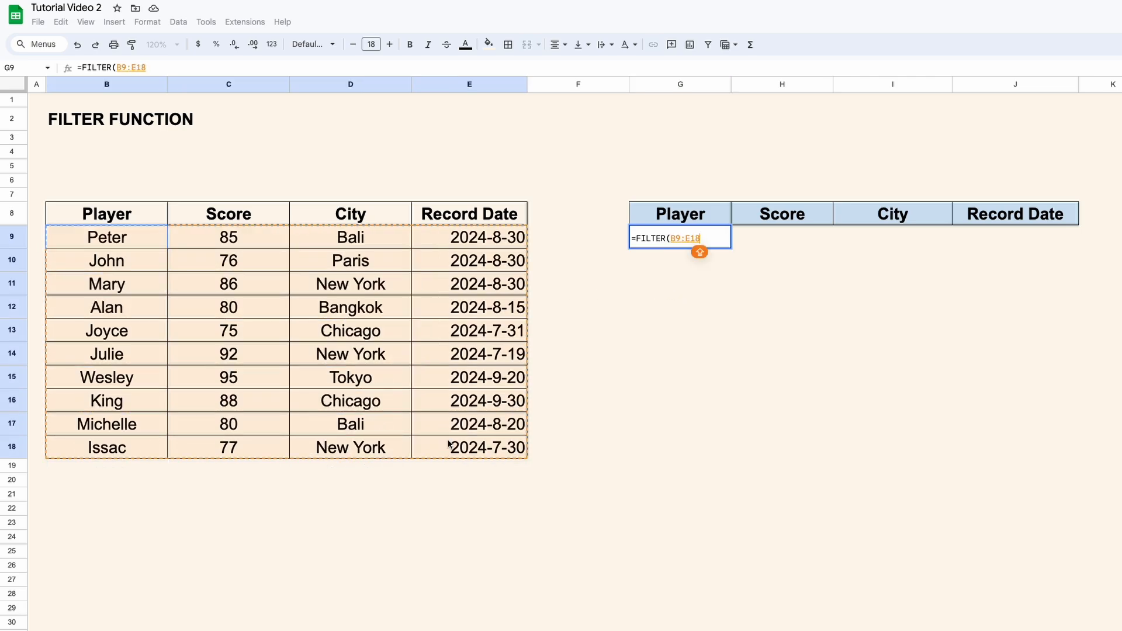
pyautogui.write(',')
pyautogui.moveTo(275, 240); pyautogui.dragTo(267, 447)
pyautogui.write('<')
pyautogui.press('BackSpace')
pyautogui.write('>=80')
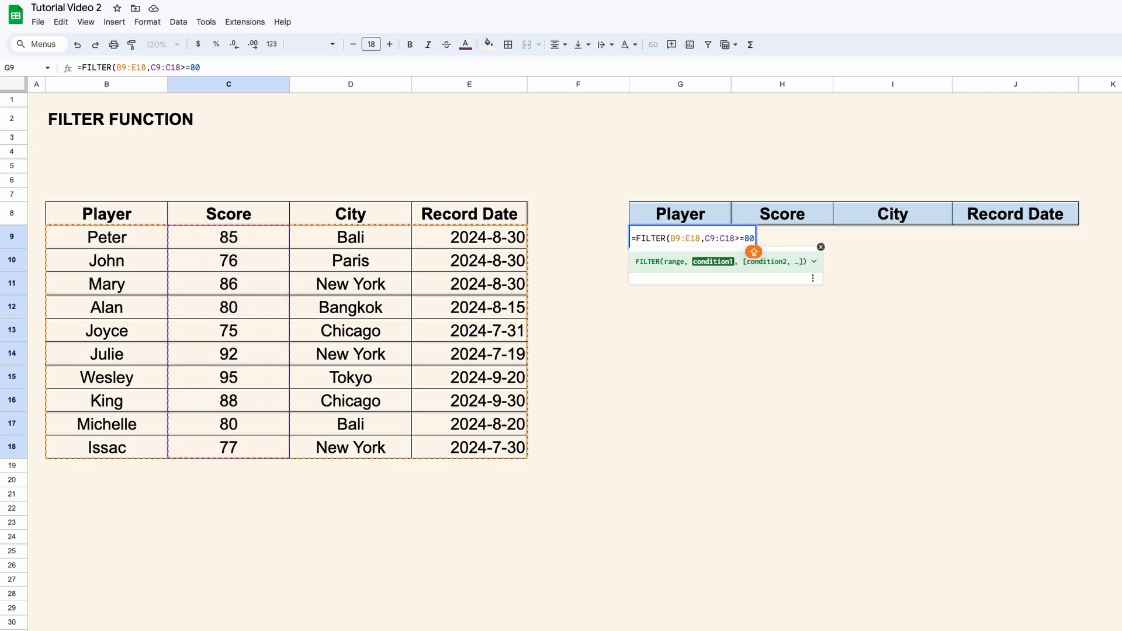
# - Complete the G9 FILTER formula with the second condition D9:D18="NEW YORK" and review the filtered rows
pyautogui.write(',')
pyautogui.moveTo(387, 240); pyautogui.dragTo(391, 441)
pyautogui.write('="NEW YORK")')
pyautogui.press('Return')
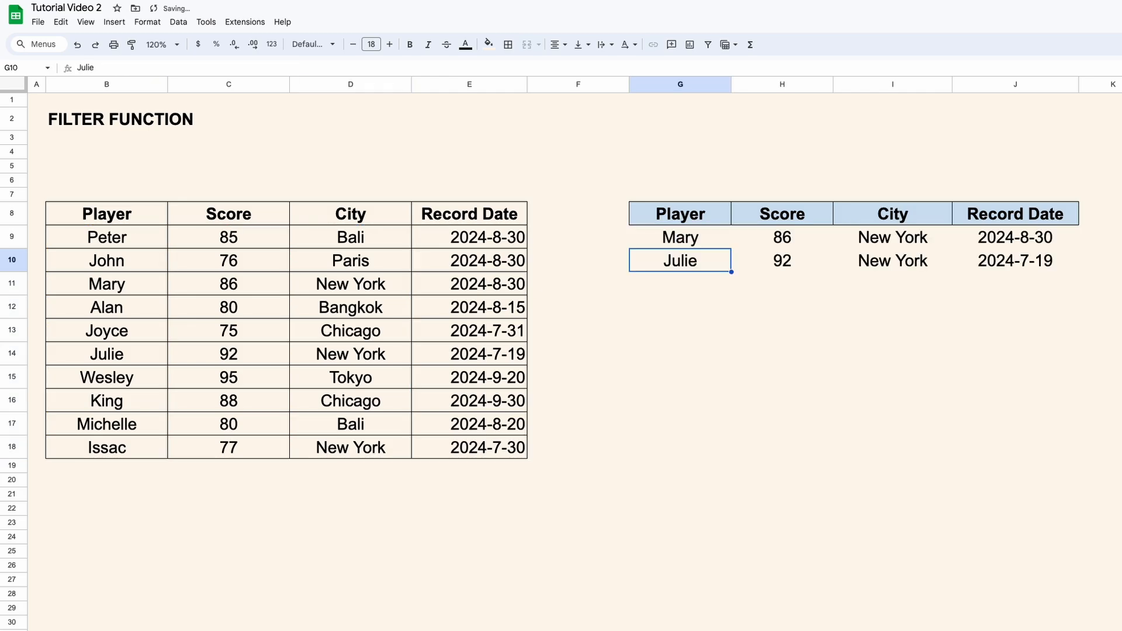
pyautogui.click(782, 271)
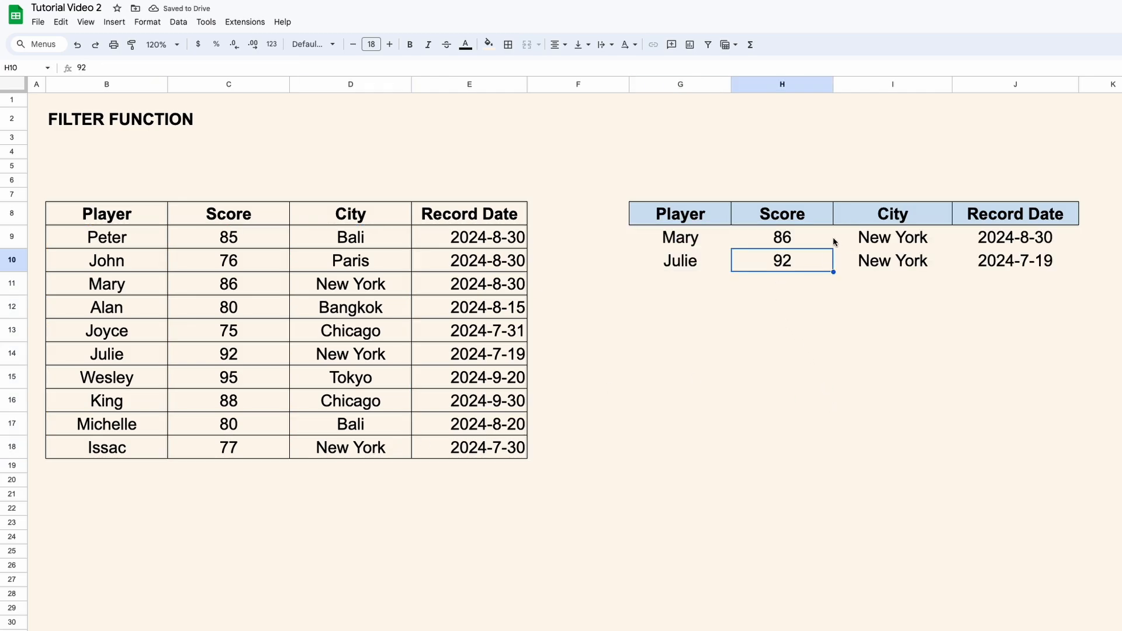
pyautogui.click(831, 241)
# - Start a replacement FILTER formula in G9 on range B9:E18 with the first condition D9:D18="NEW YORK"
pyautogui.write('=FIL')
pyautogui.write('TER(')
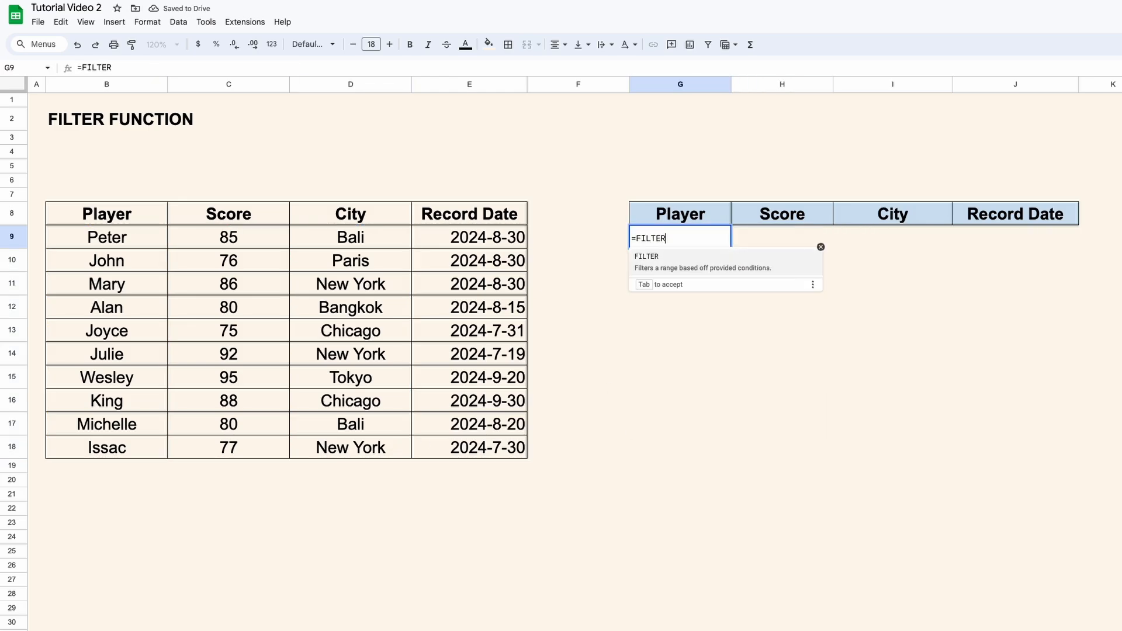
pyautogui.moveTo(148, 233); pyautogui.dragTo(431, 451)
pyautogui.write(',')
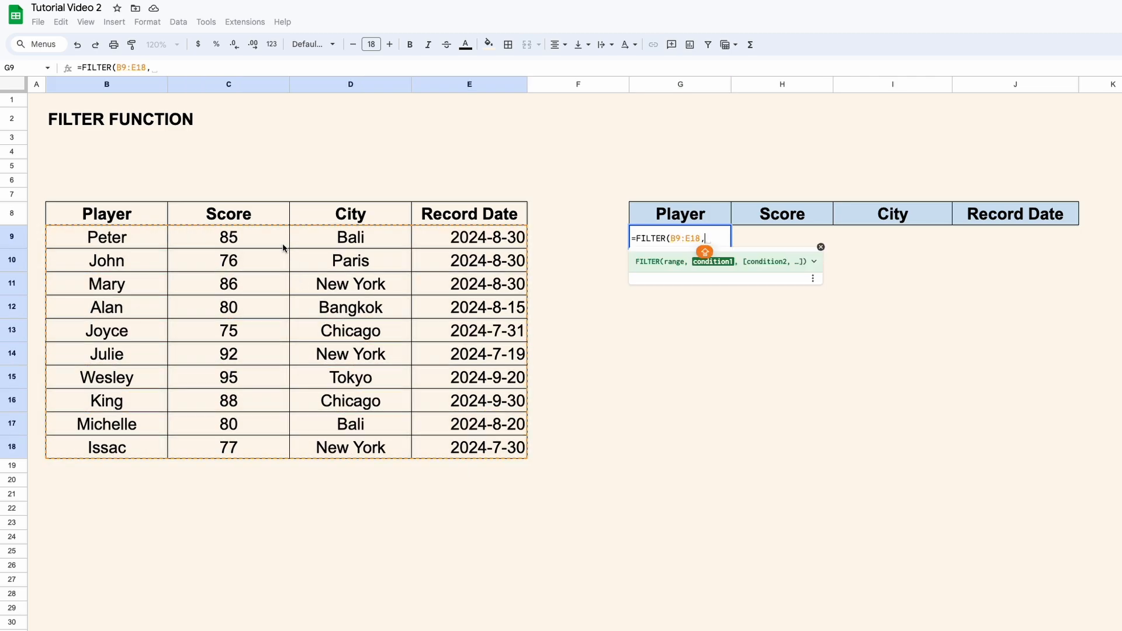
pyautogui.moveTo(327, 243); pyautogui.dragTo(348, 444)
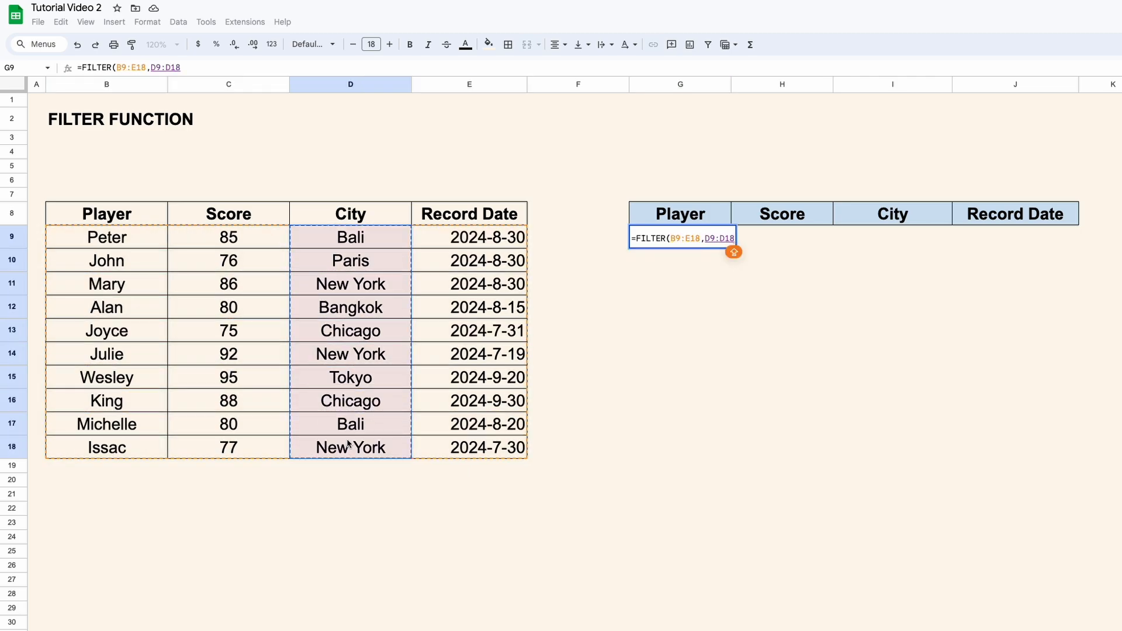
pyautogui.write('="NEW YORK",')
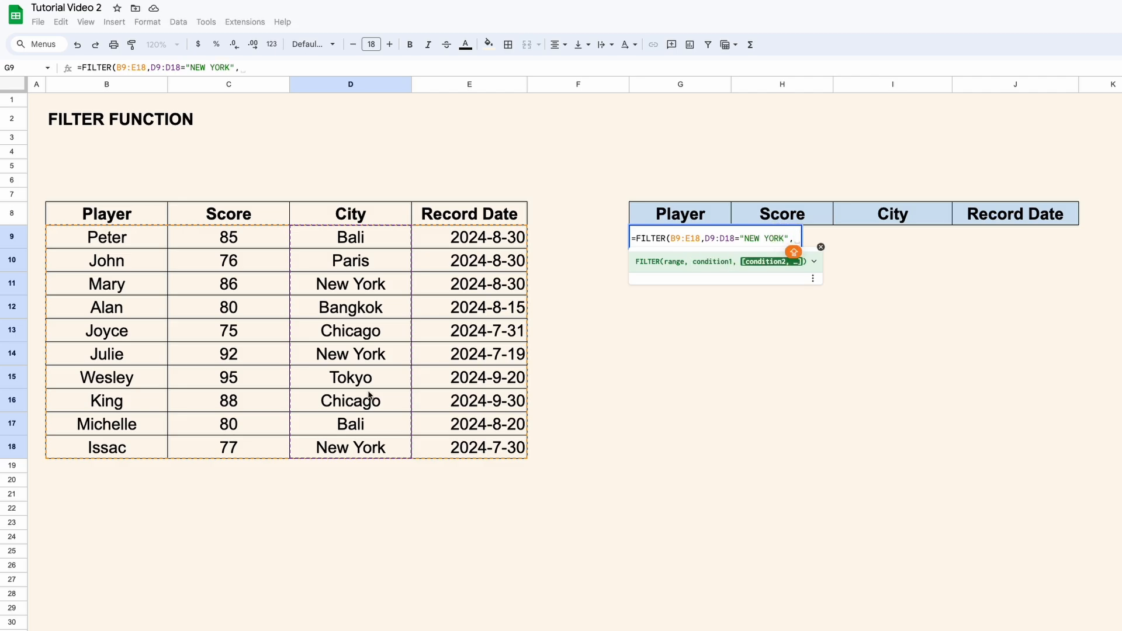
# - Complete the G9 FILTER formula with the second condition E9:E18>DATE(2024,7,31)
pyautogui.moveTo(510, 238); pyautogui.dragTo(506, 455)
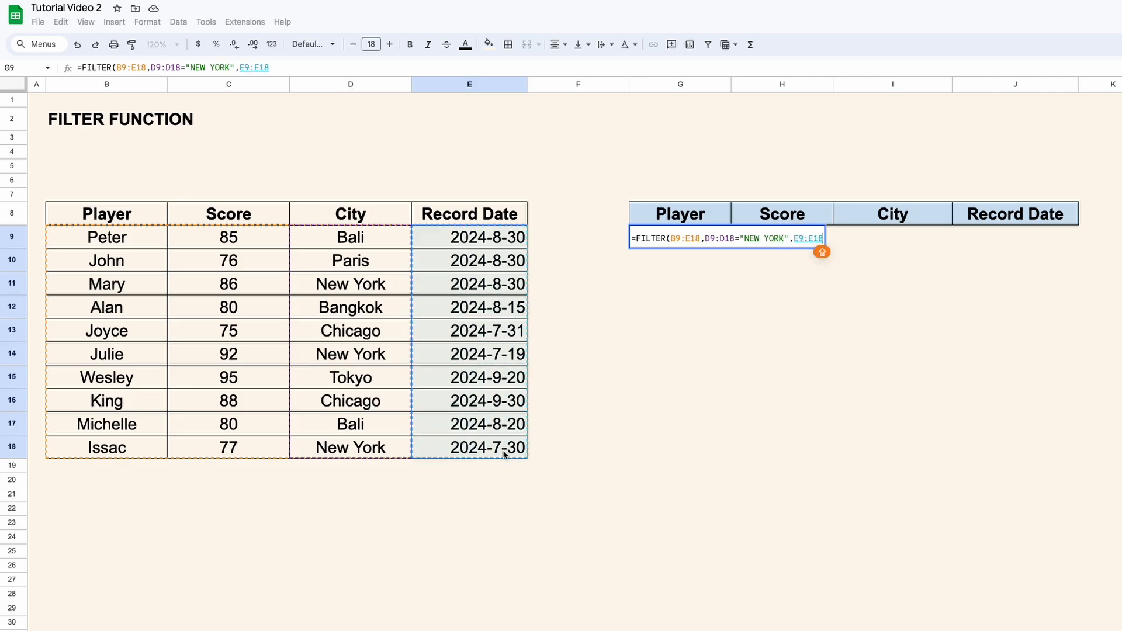
pyautogui.write('>DA')
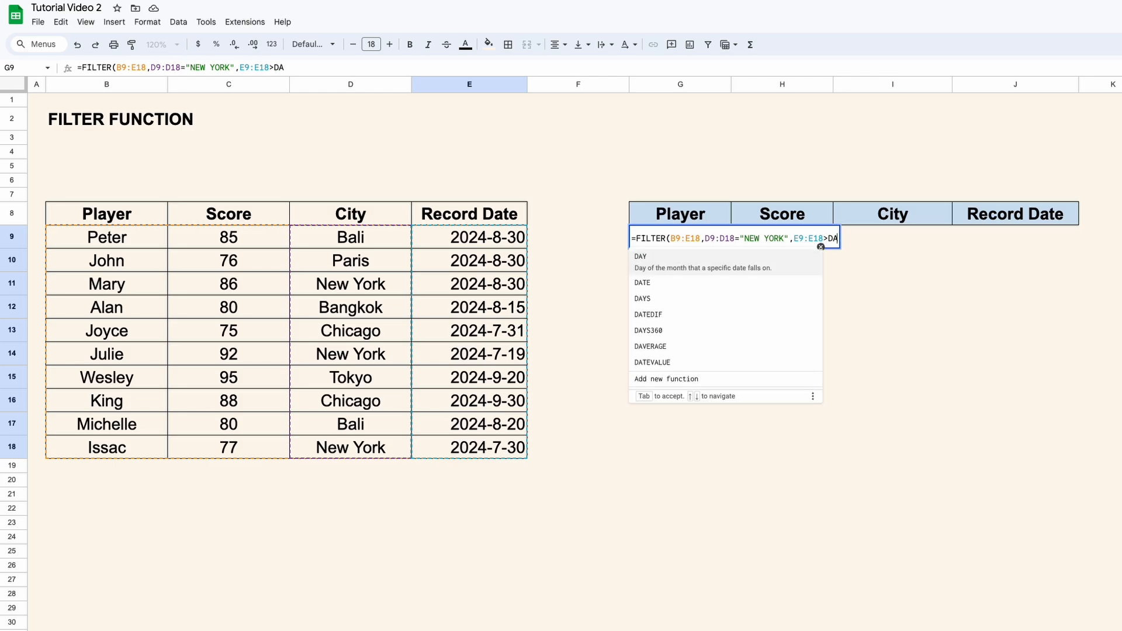
pyautogui.write('TE(2024,')
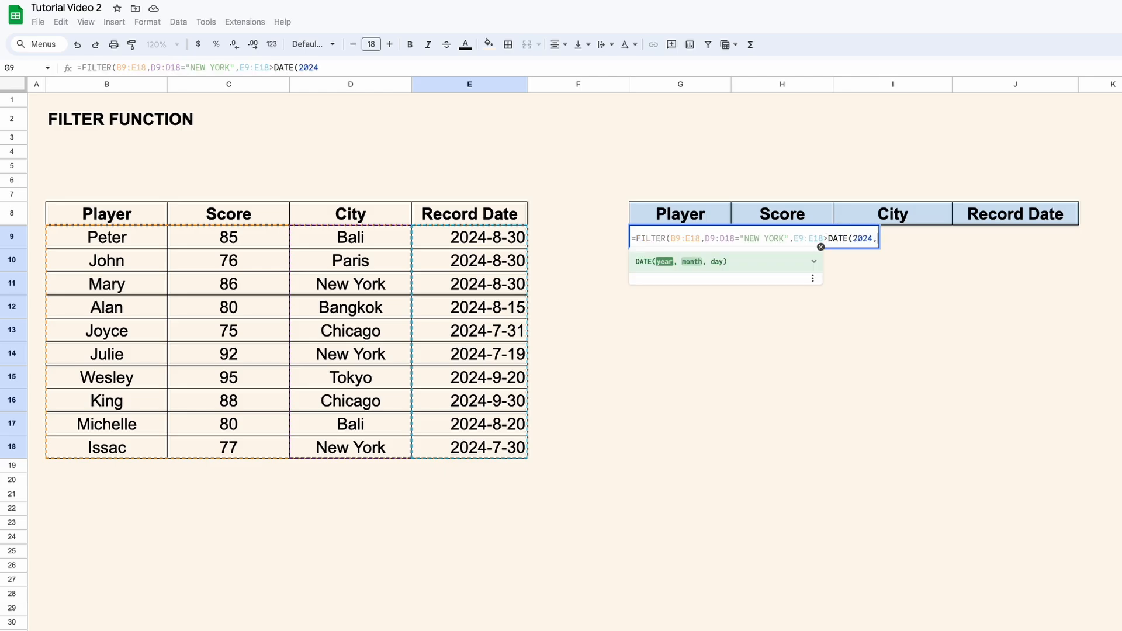
pyautogui.write('7,31)')
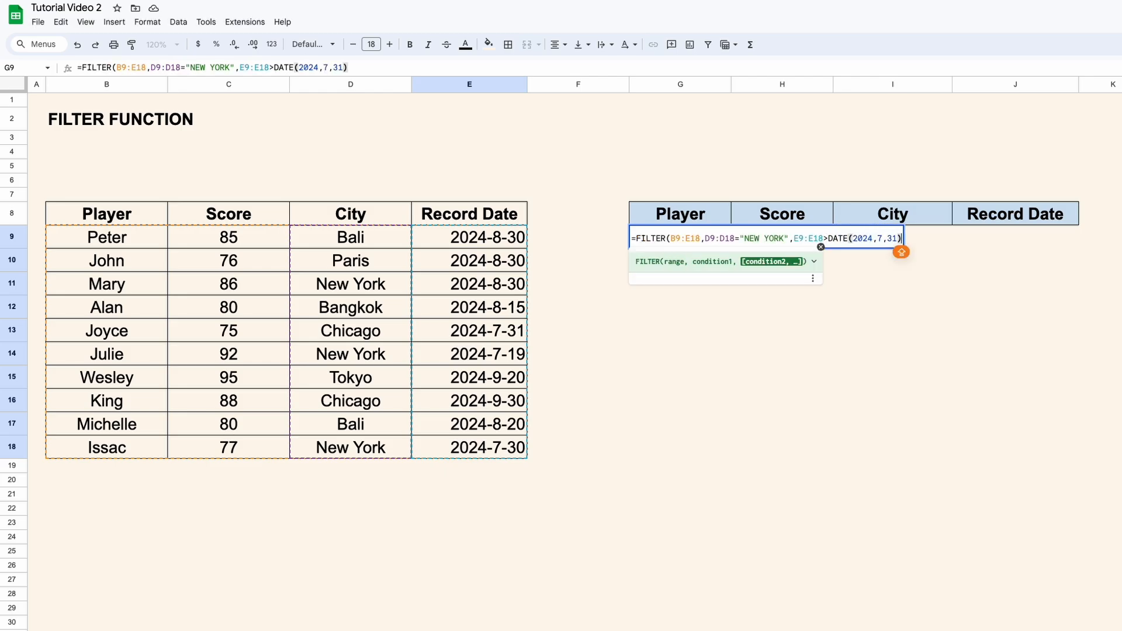
pyautogui.press('Return')
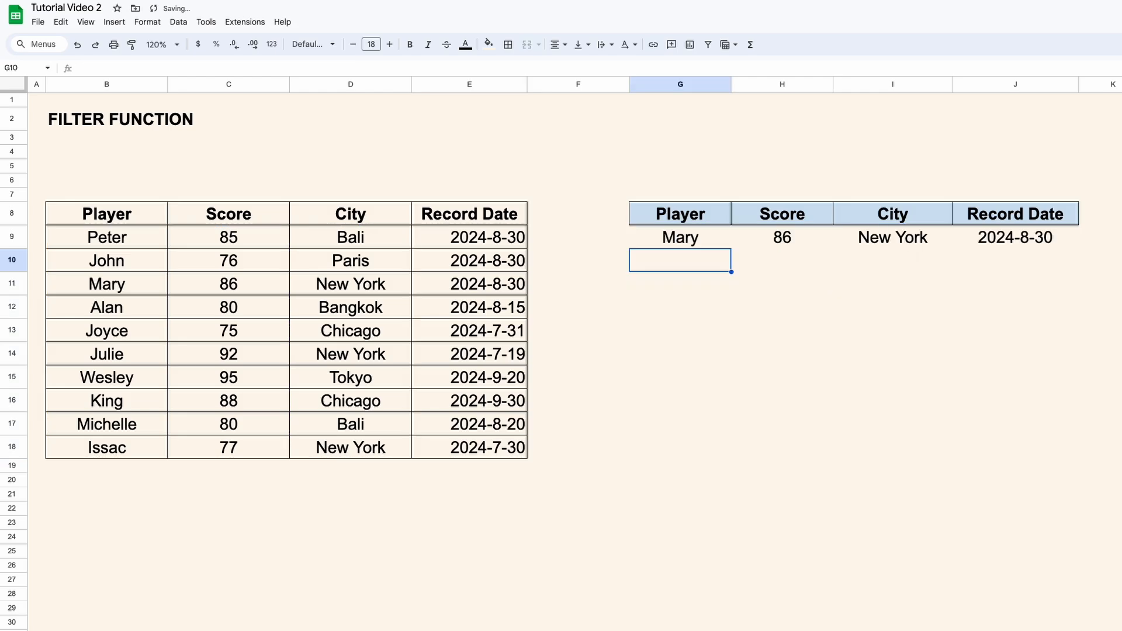
# - Compare the filtered row with the city and record date of the New York entries in the source table
pyautogui.click(698, 240)
pyautogui.keyDown('shift'); pyautogui.click(1057, 250); pyautogui.keyUp('shift')
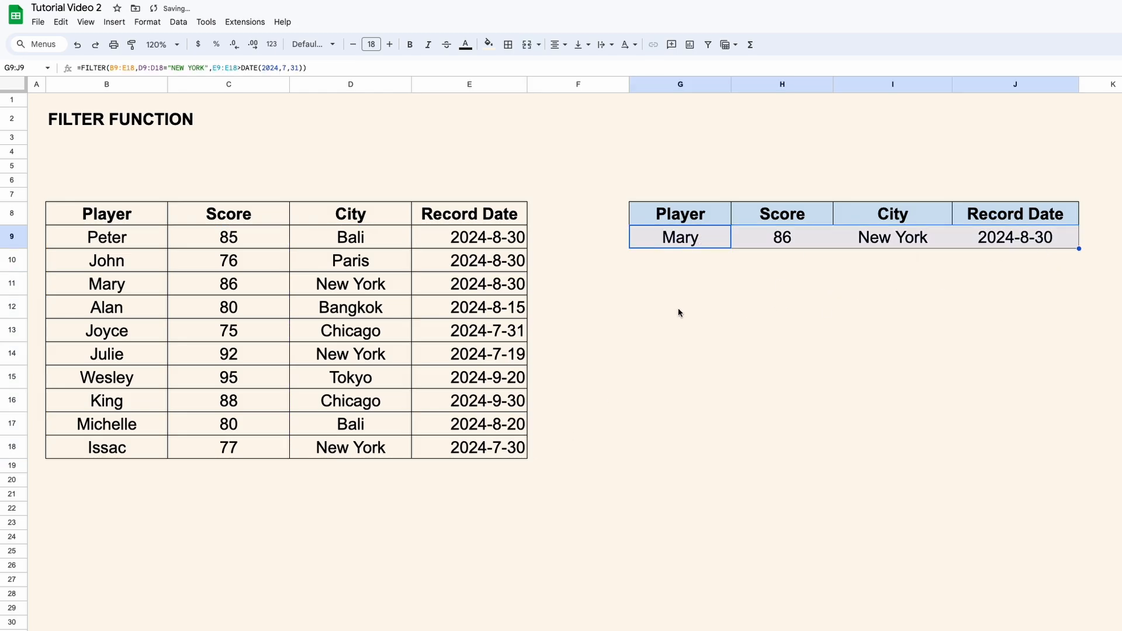
pyautogui.click(507, 444)
pyautogui.keyDown('shift'); pyautogui.click(381, 451); pyautogui.keyUp('shift')
pyautogui.moveTo(393, 358); pyautogui.dragTo(459, 360)
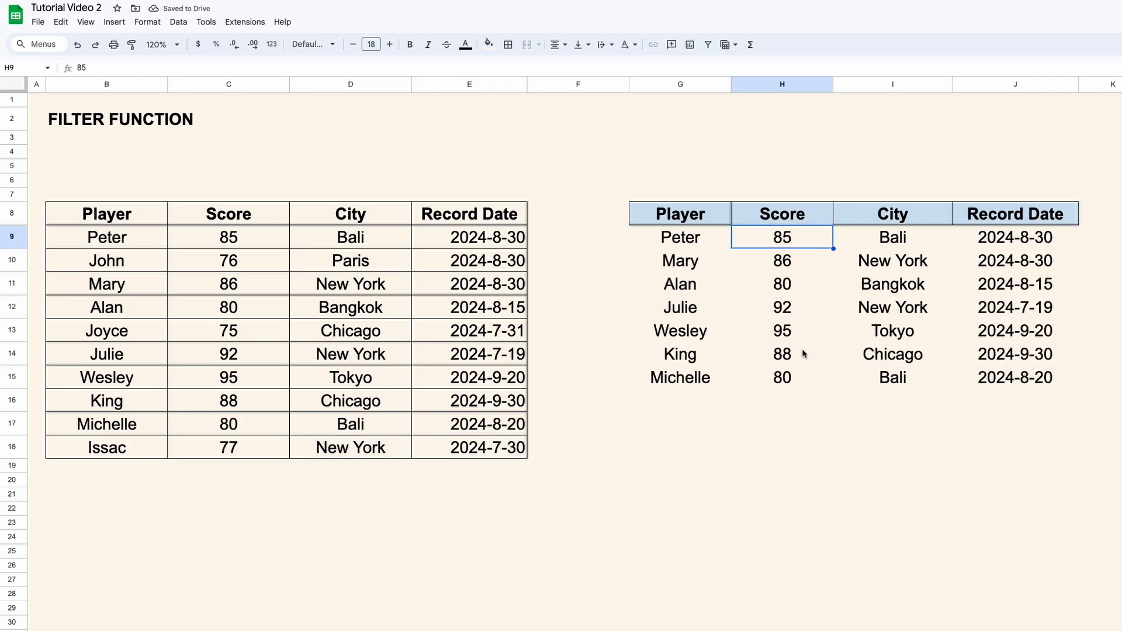
# - Review the Score values H9:H15 returned by the G9 formula =FILTER(B9:E18,C9:C18>=80)
pyautogui.click(802, 349)
pyautogui.moveTo(791, 242); pyautogui.dragTo(784, 376)
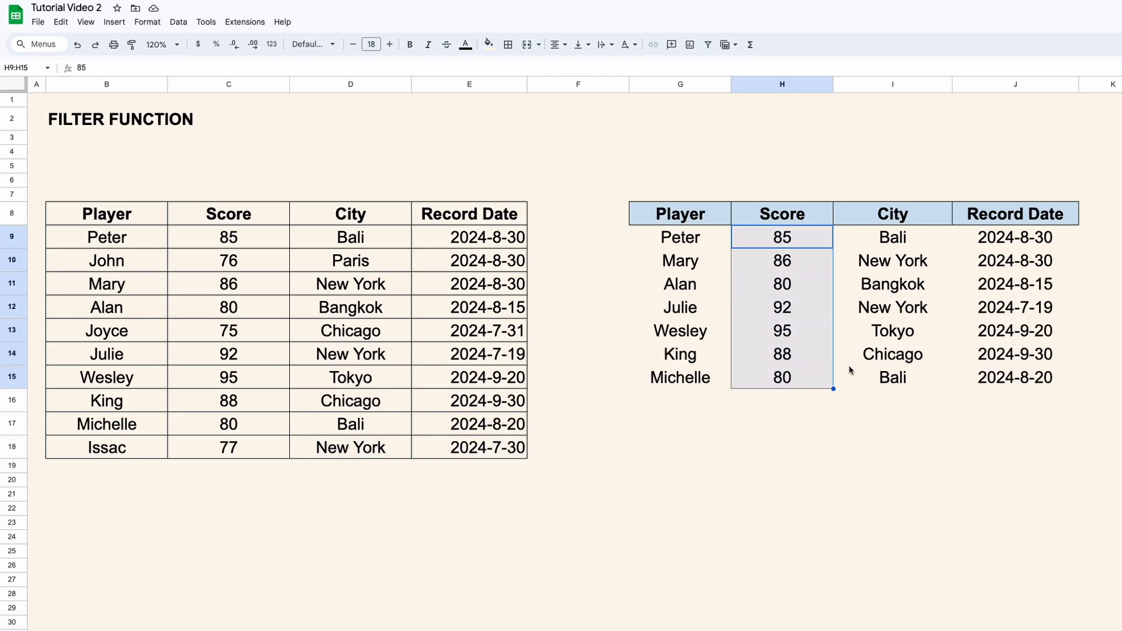
pyautogui.click(704, 244)
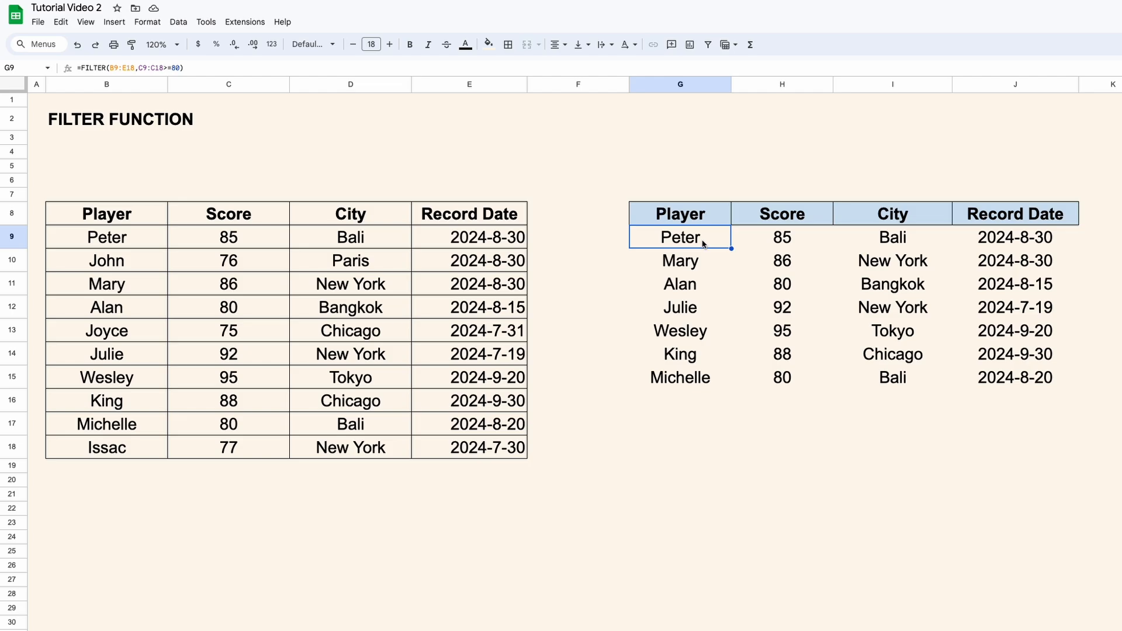
# - Wrap the G9 formula in SORT to order by score descending: =SORT(FILTER(B9:E18,C9:C18>=80),2,FALSE)
pyautogui.doubleClick(704, 245)
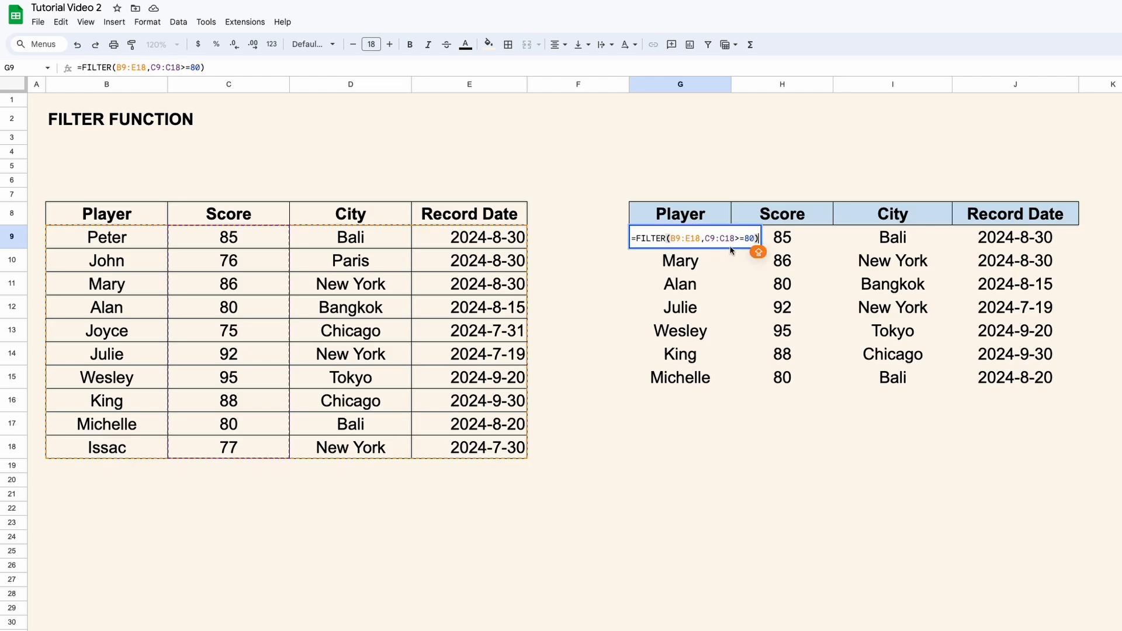
pyautogui.click(636, 238)
pyautogui.write('SORT')
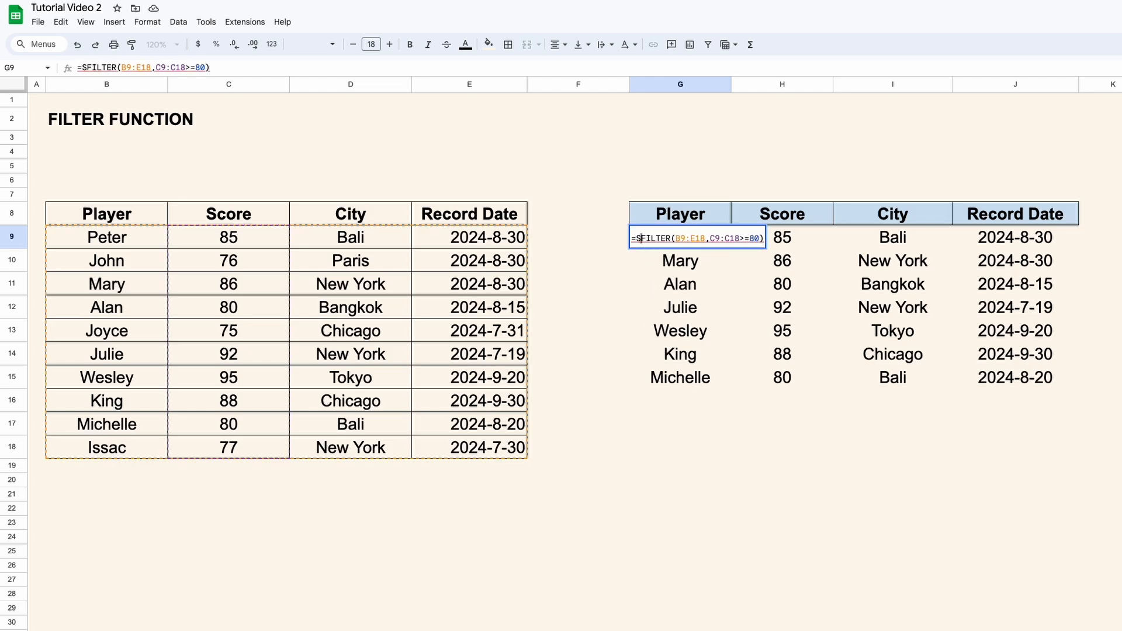
pyautogui.write('(')
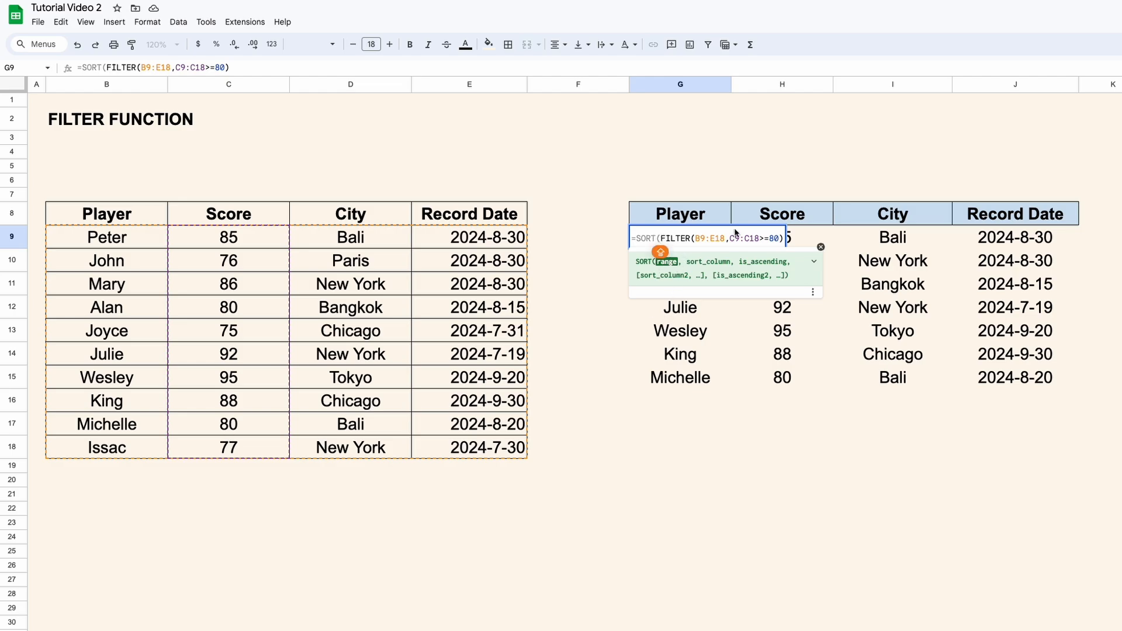
pyautogui.click(781, 239)
pyautogui.click(785, 239)
pyautogui.write(', ')
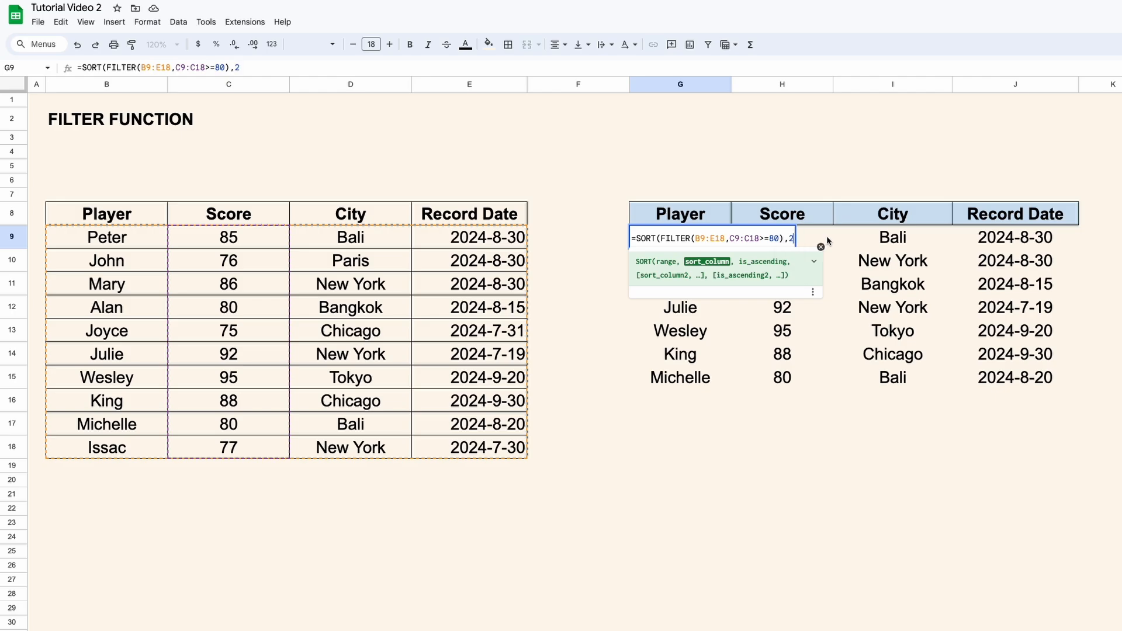
pyautogui.write('2,')
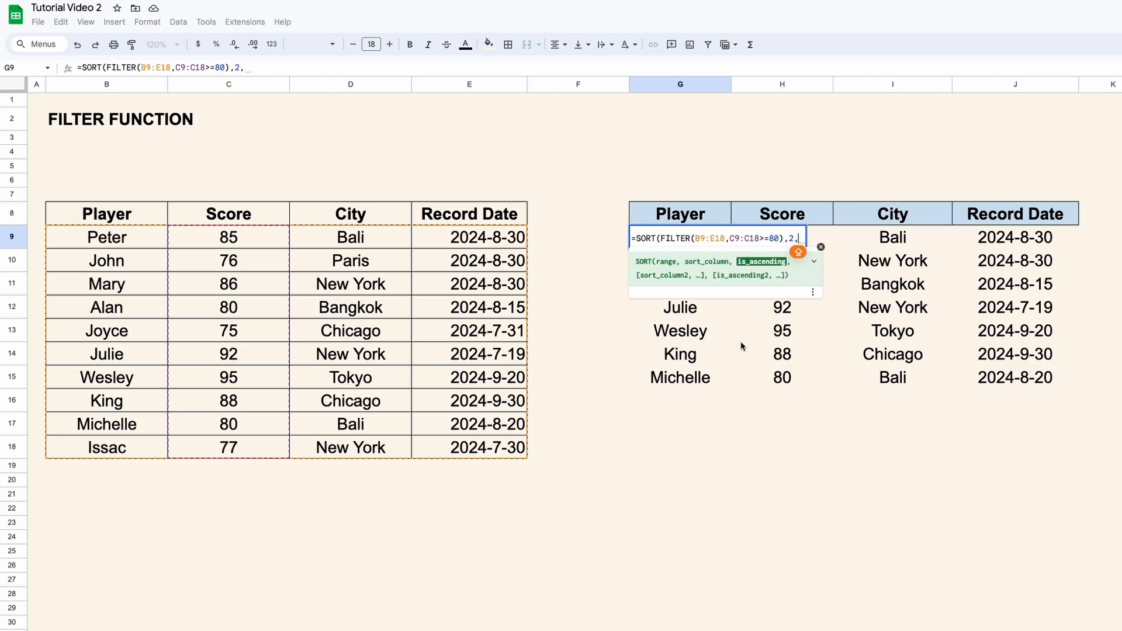
pyautogui.write('FALSE')
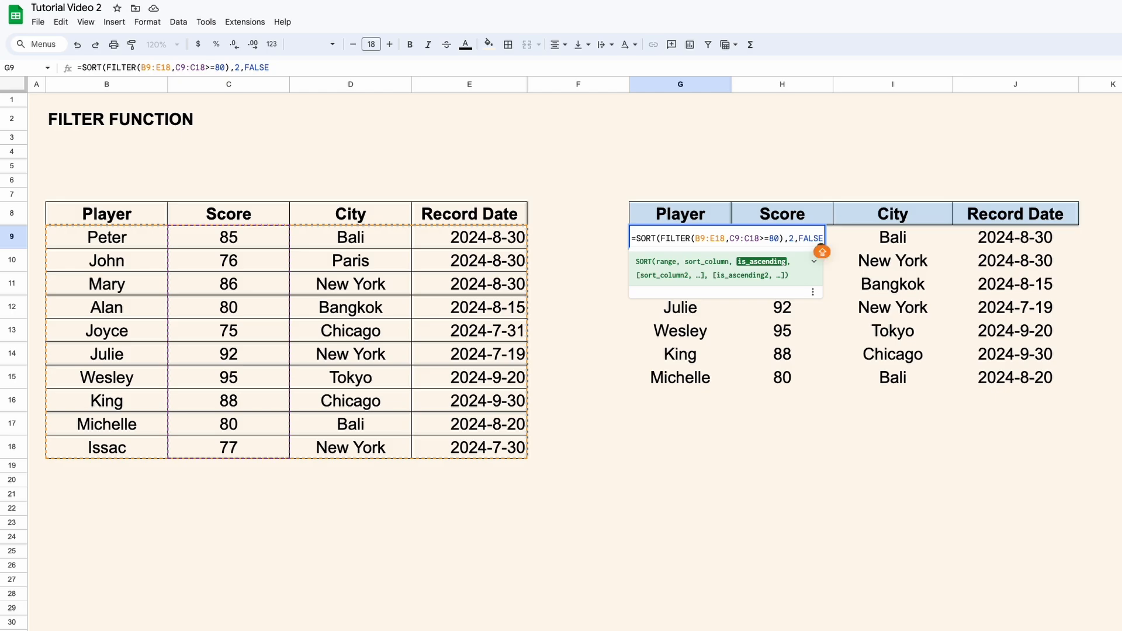
pyautogui.write(')')
pyautogui.press('Return')
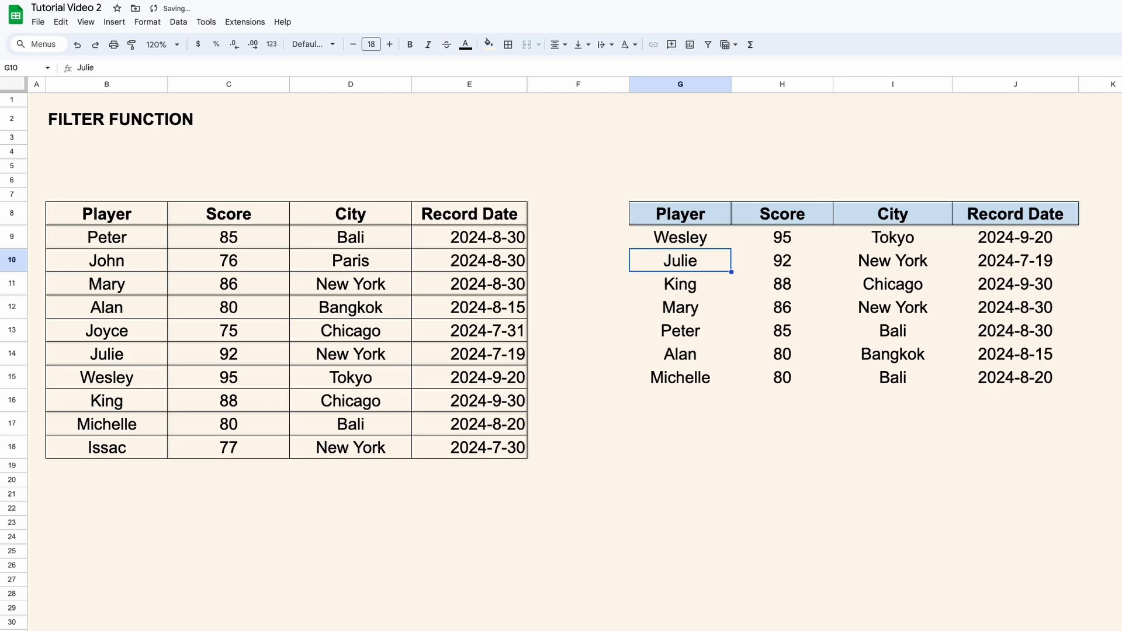
# - Change the is_ascending argument of the G9 SORT formula to TRUE to order the scores ascending
pyautogui.click(723, 245)
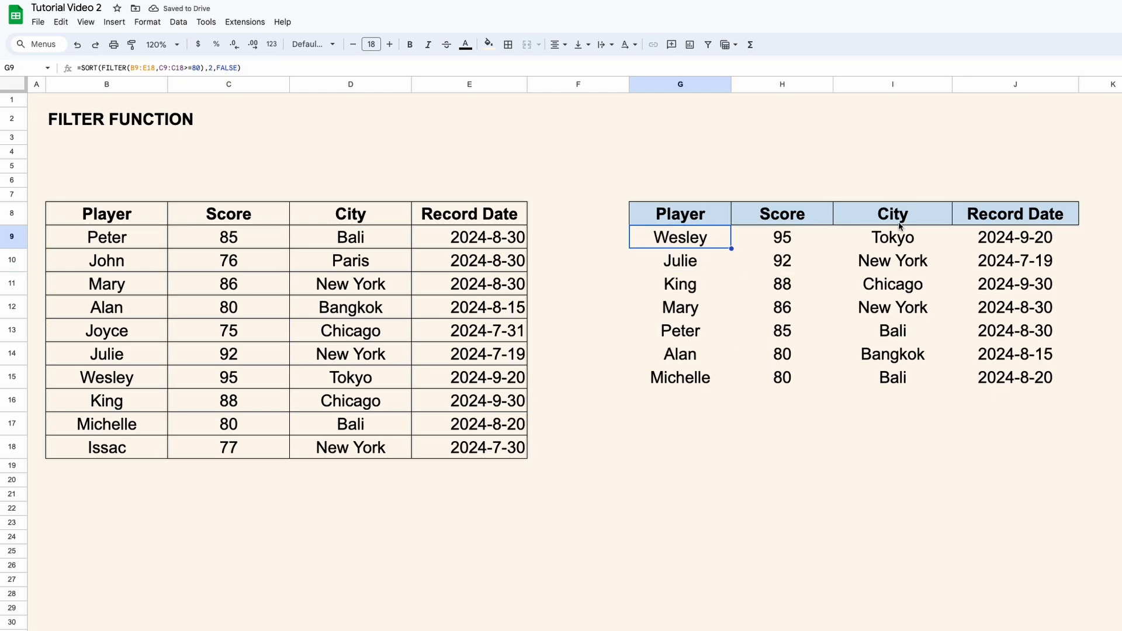
pyautogui.doubleClick(731, 239)
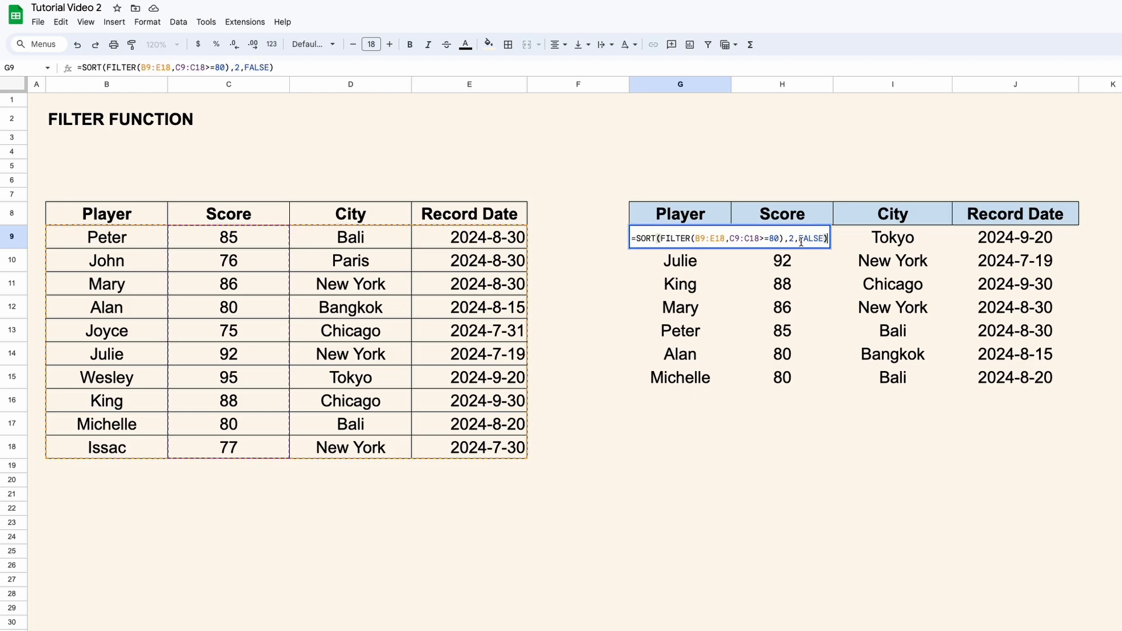
pyautogui.click(807, 241)
pyautogui.write('TRUE')
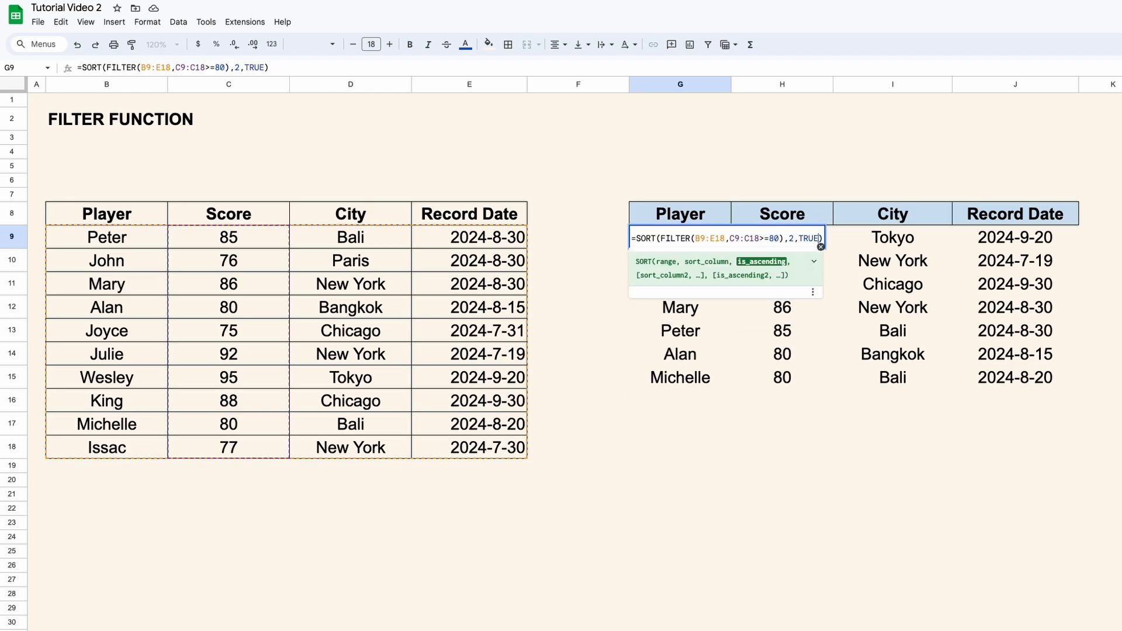
pyautogui.press('Return')
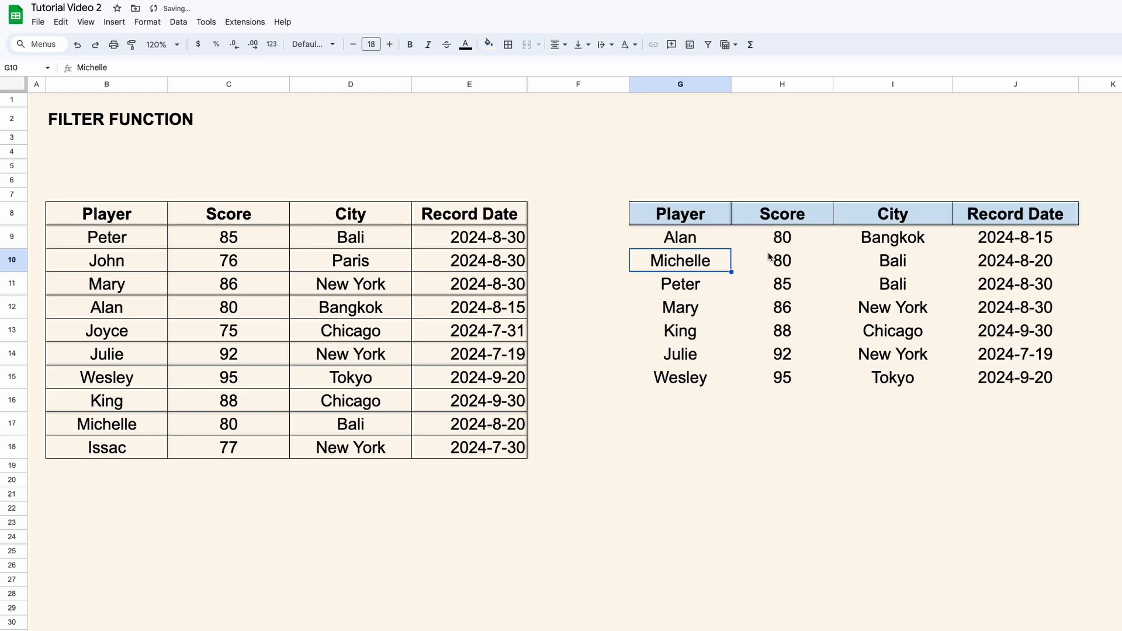
# - Clear the sorted results and enter =FILTER(D9:D18,C9:C18>=80) in G9 to list the cities of qualifying players
pyautogui.click(713, 245)
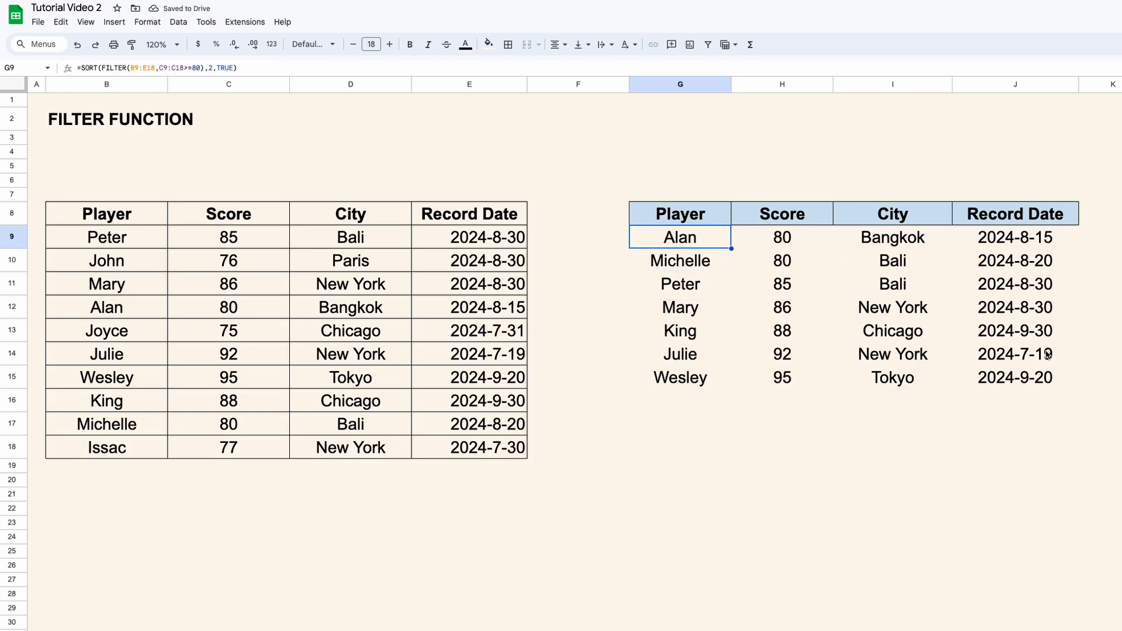
pyautogui.keyDown('shift'); pyautogui.click(1025, 386); pyautogui.keyUp('shift')
pyautogui.press('Delete')
pyautogui.write('=fil')
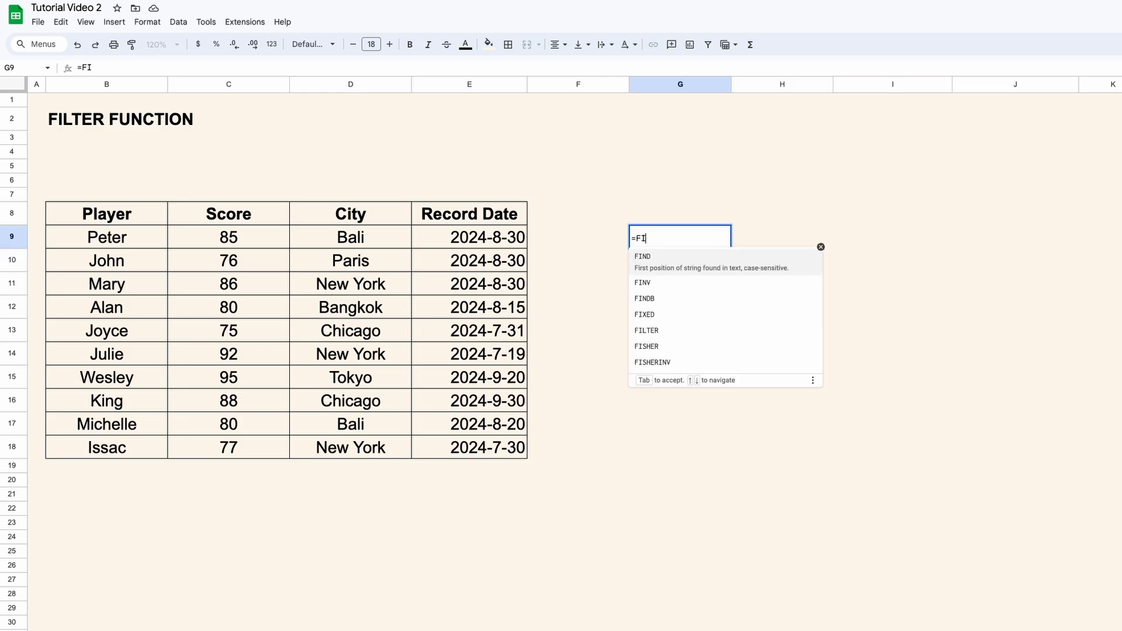
pyautogui.press('Tab')
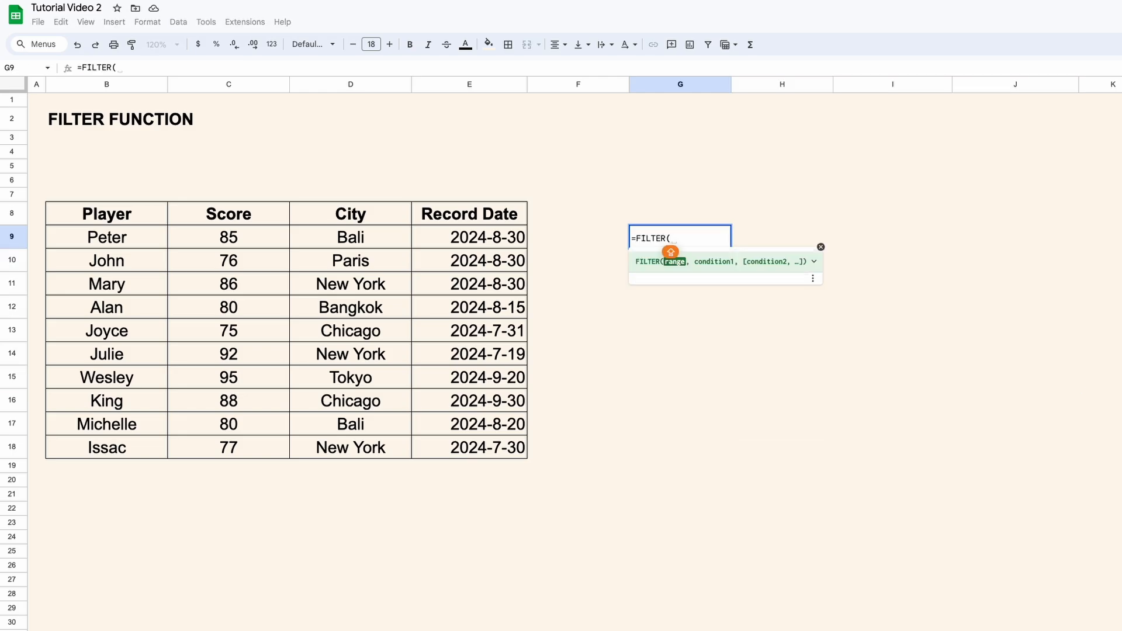
pyautogui.moveTo(360, 236); pyautogui.dragTo(350, 448)
pyautogui.write(',')
pyautogui.moveTo(228, 236); pyautogui.dragTo(271, 443)
pyautogui.write('>=80')
pyautogui.press('Return')
# - Wrap the G9 formula in UNIQUE to remove duplicate cities: =UNIQUE(FILTER(D9:D18,C9:C18>=80))
pyautogui.press('Up')
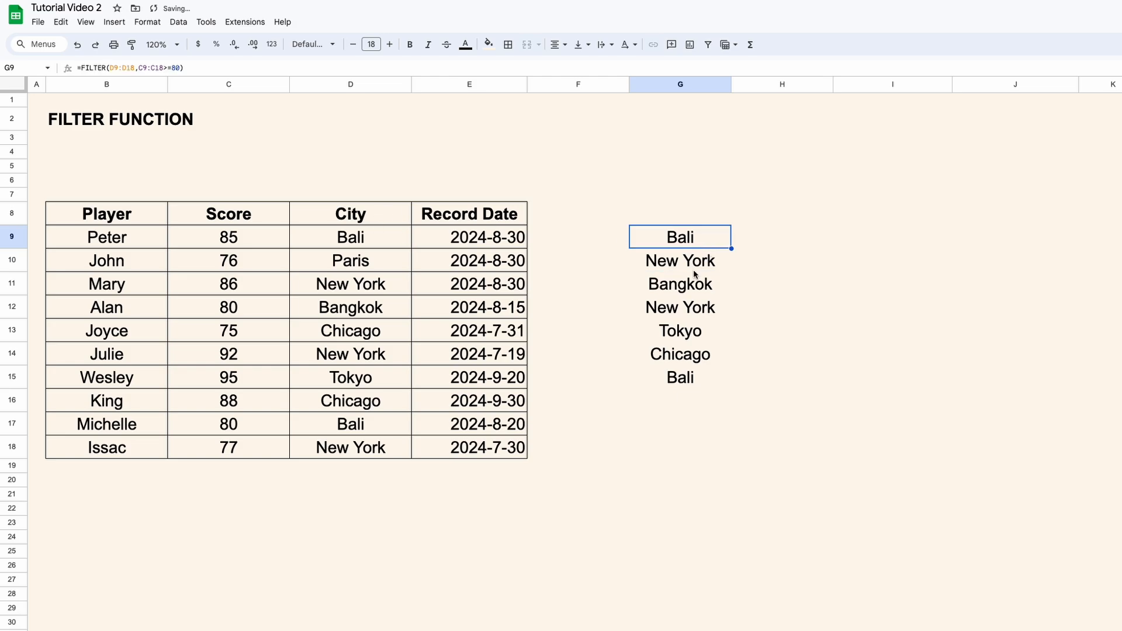
pyautogui.press('Return')
pyautogui.write('UNIQUE(')
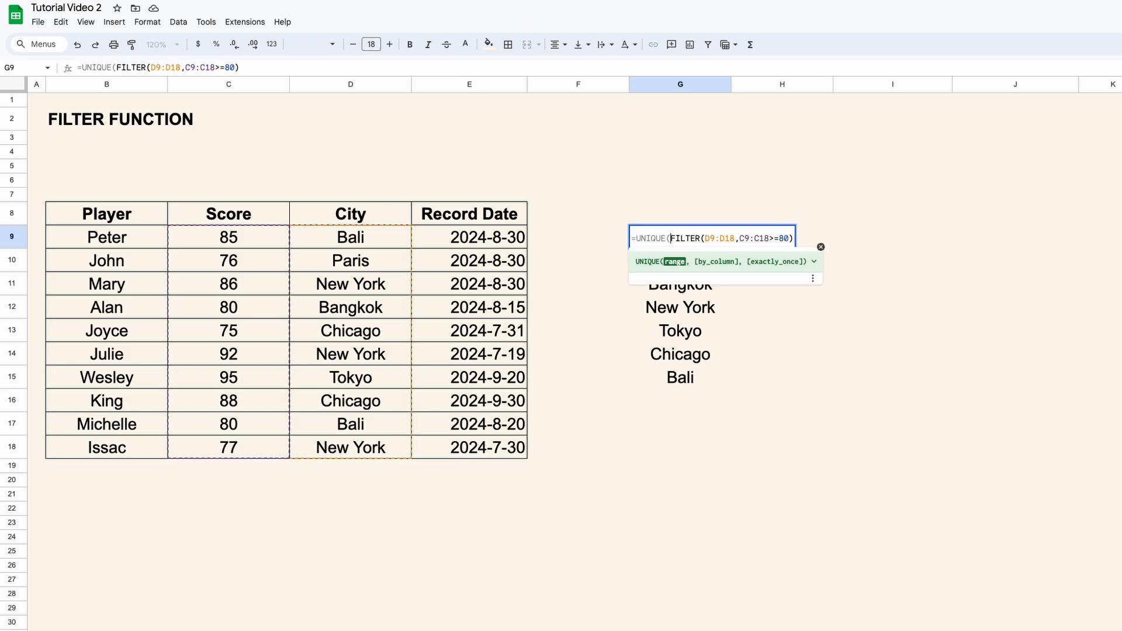
pyautogui.press('Return')
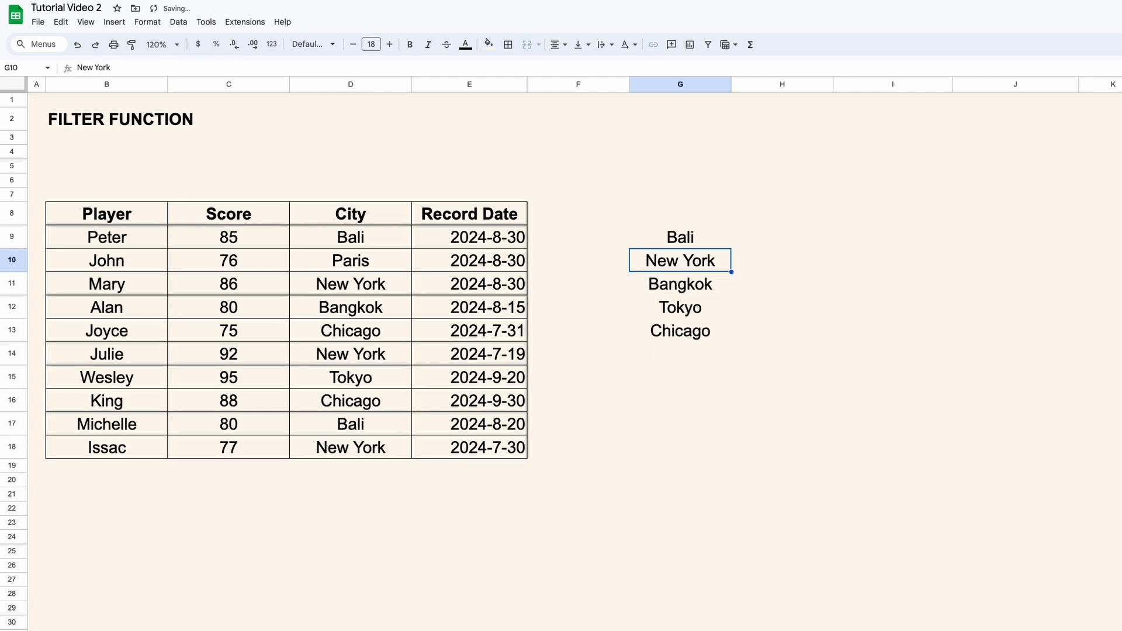
# - Replace the G9 formula with =FILTER(B9:D18,C9:C18>=85) and review the returned city and player columns
pyautogui.click(692, 236)
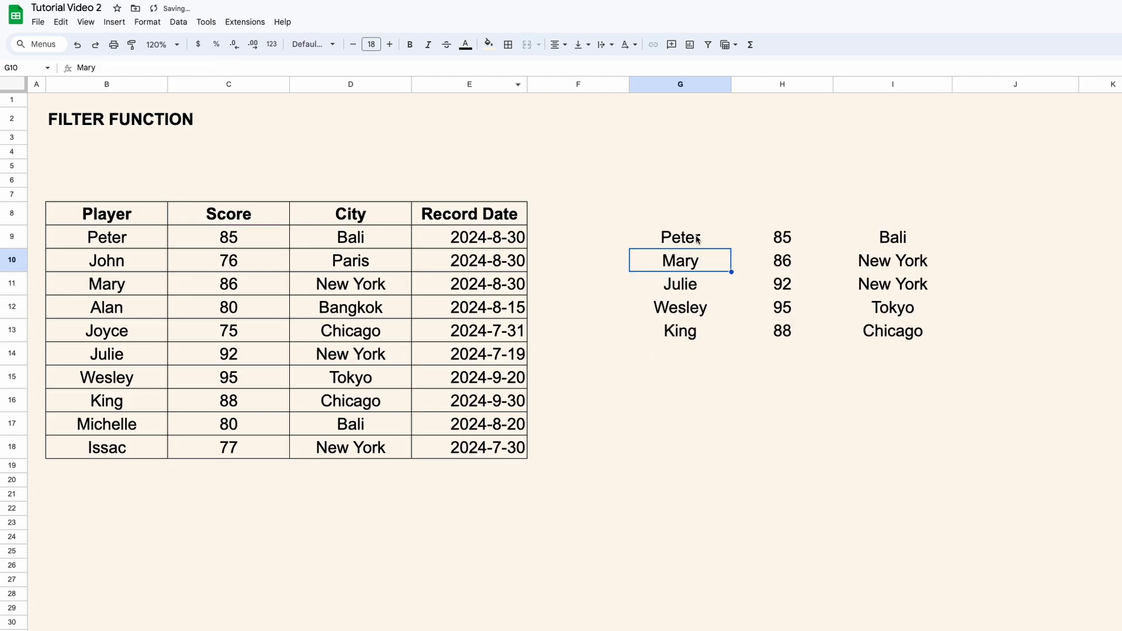
pyautogui.click(695, 236)
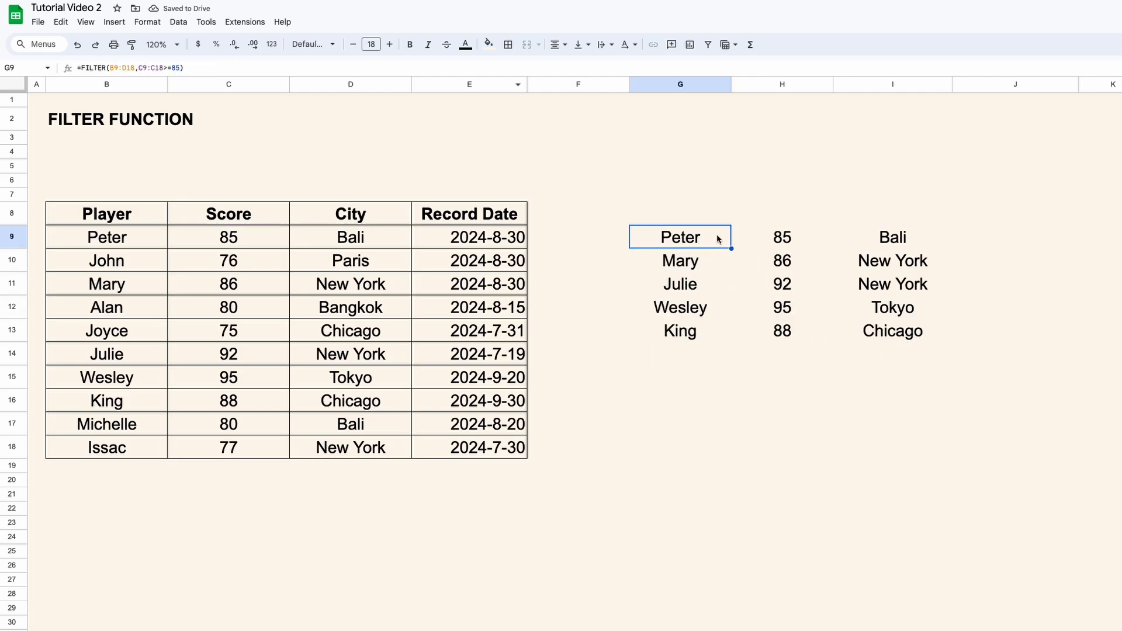
pyautogui.moveTo(906, 244); pyautogui.dragTo(903, 331)
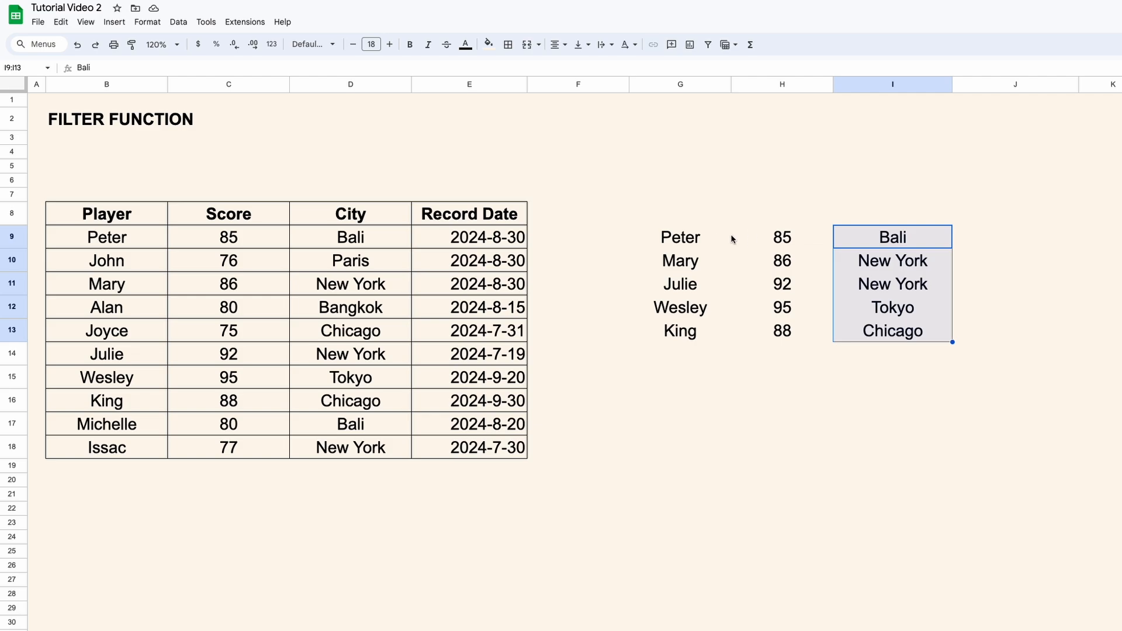
pyautogui.moveTo(706, 241); pyautogui.dragTo(712, 324)
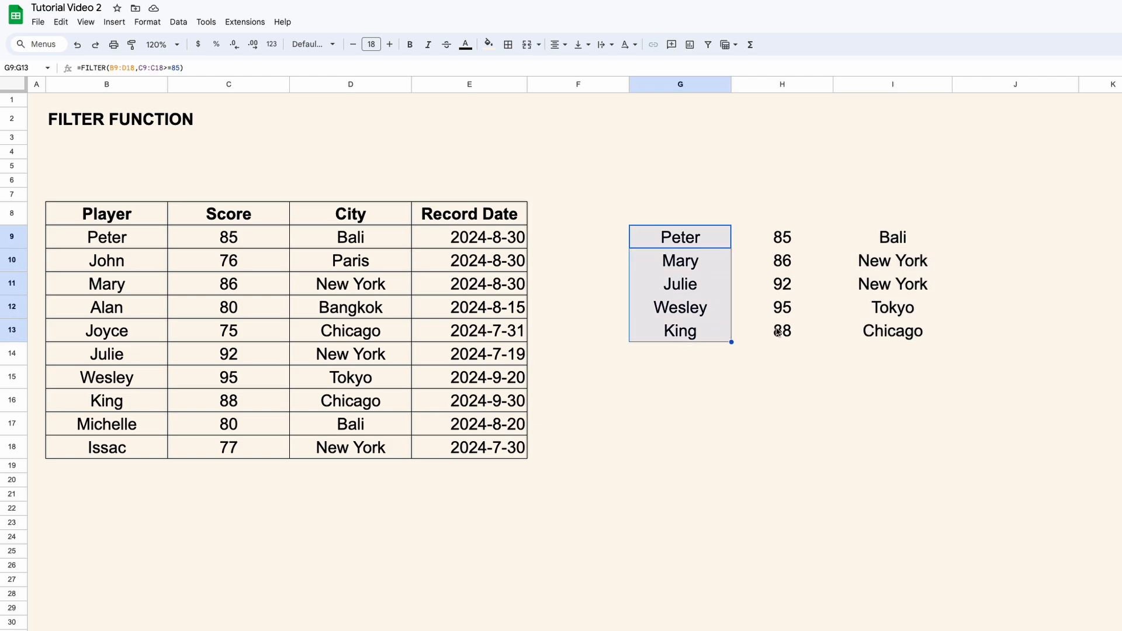
# - Replace the range B9:D18 in the G9 FILTER formula with an empty pair of curly braces {}
pyautogui.click(707, 247)
pyautogui.doubleClick(704, 239)
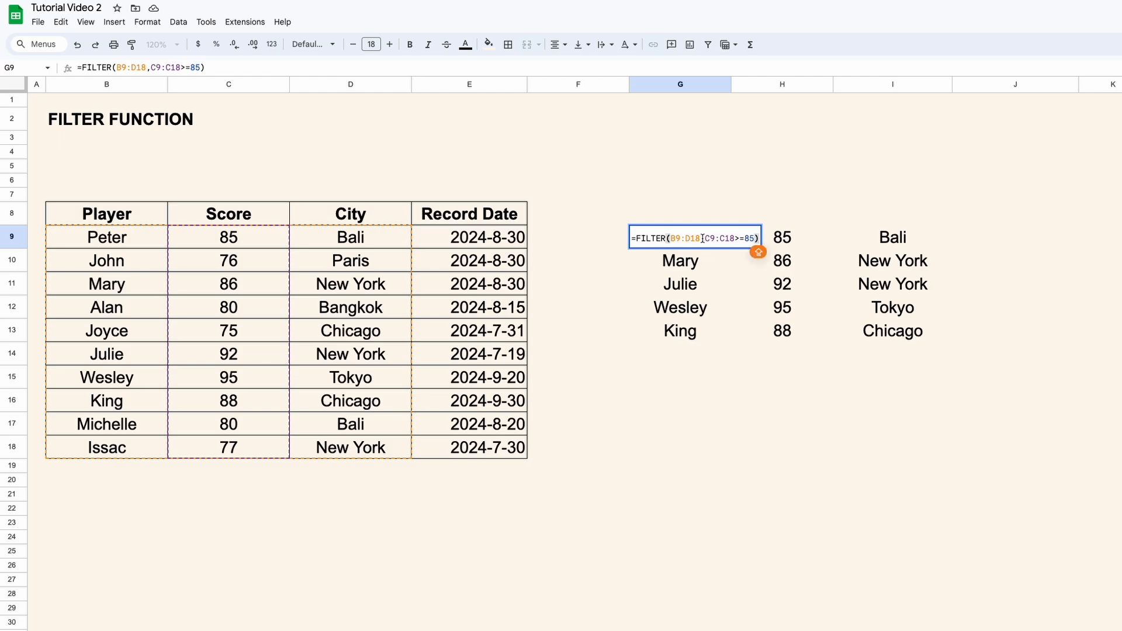
pyautogui.click(703, 239)
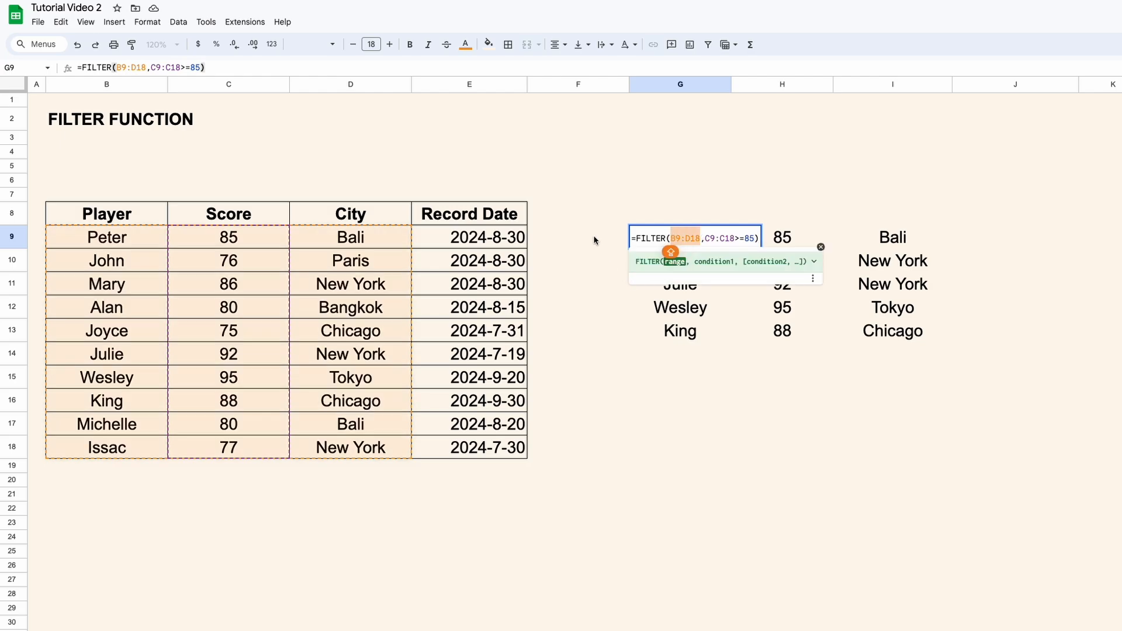
pyautogui.press('BackSpace')
pyautogui.press('BackSpace')
pyautogui.press('BackSpace')
pyautogui.press('BackSpace')
pyautogui.press('BackSpace')
pyautogui.press('BackSpace')
pyautogui.write('{}')
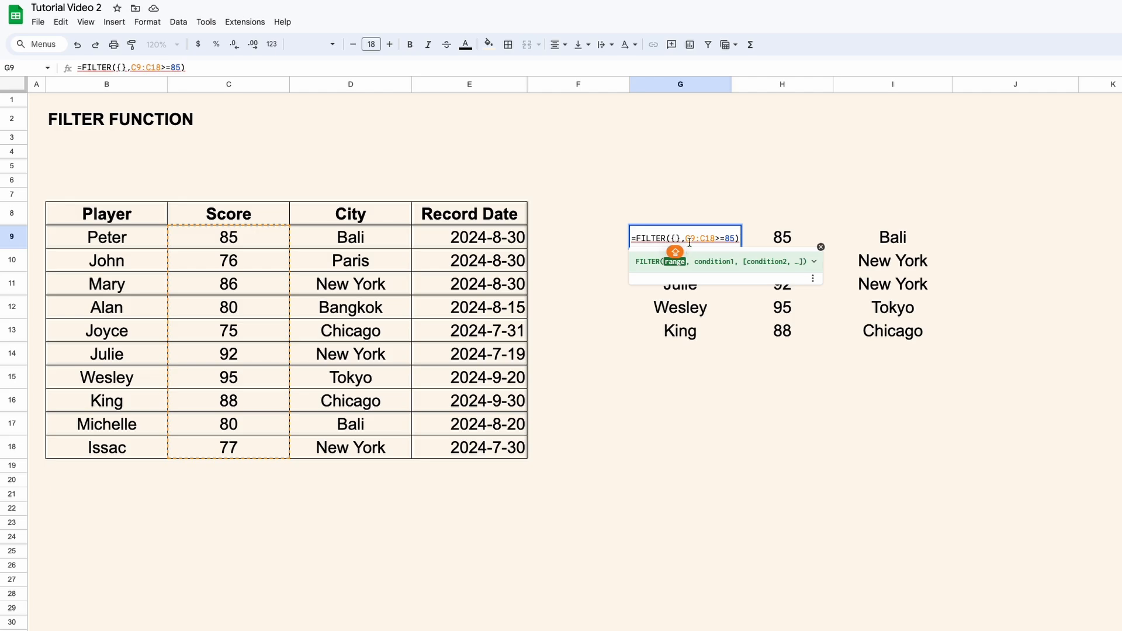
# - Fill the braces with the City, Player and Score ranges to complete =FILTER({D9:D18,B9:B18,C9:C18},C9:C18>=85) in G9
pyautogui.moveTo(349, 240); pyautogui.dragTo(344, 449)
pyautogui.write(',')
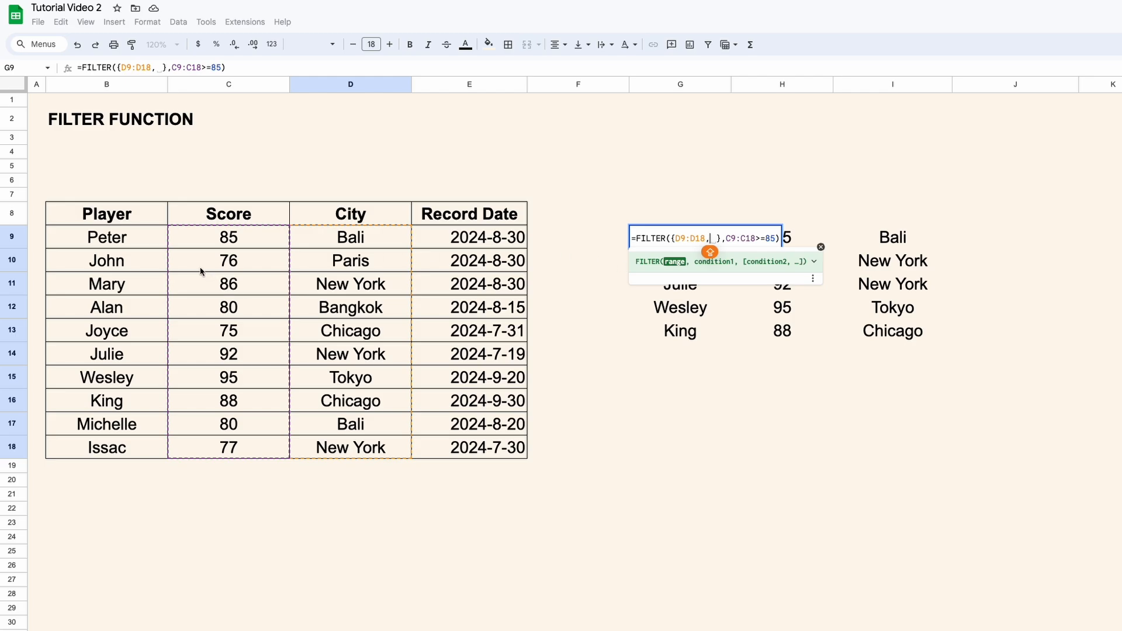
pyautogui.moveTo(151, 239); pyautogui.dragTo(128, 441)
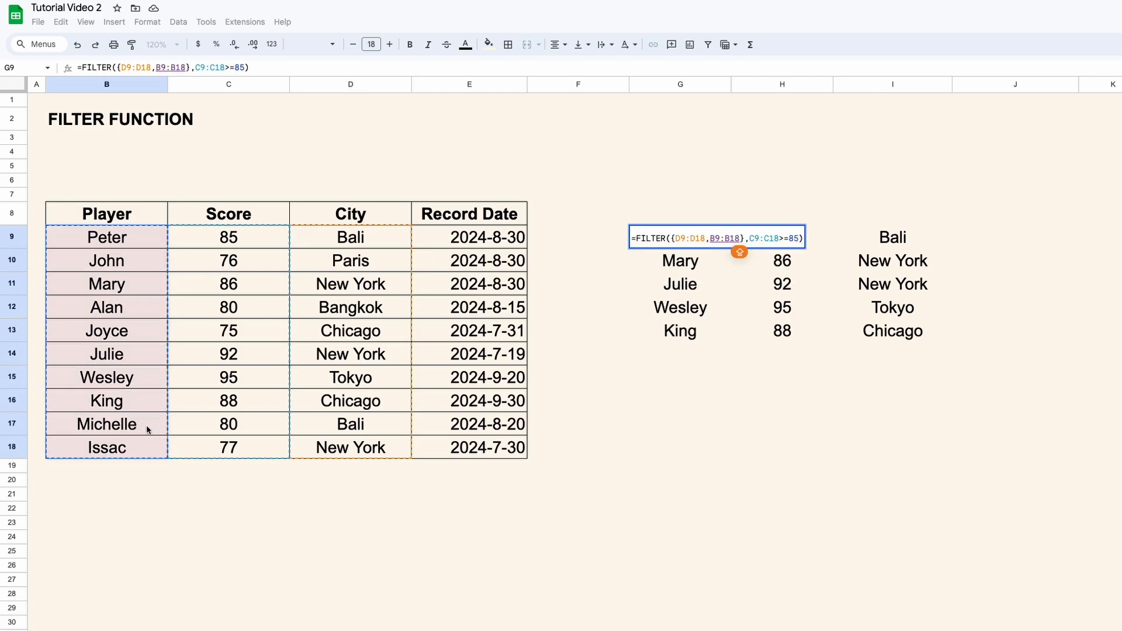
pyautogui.write(',')
pyautogui.moveTo(269, 237); pyautogui.dragTo(258, 446)
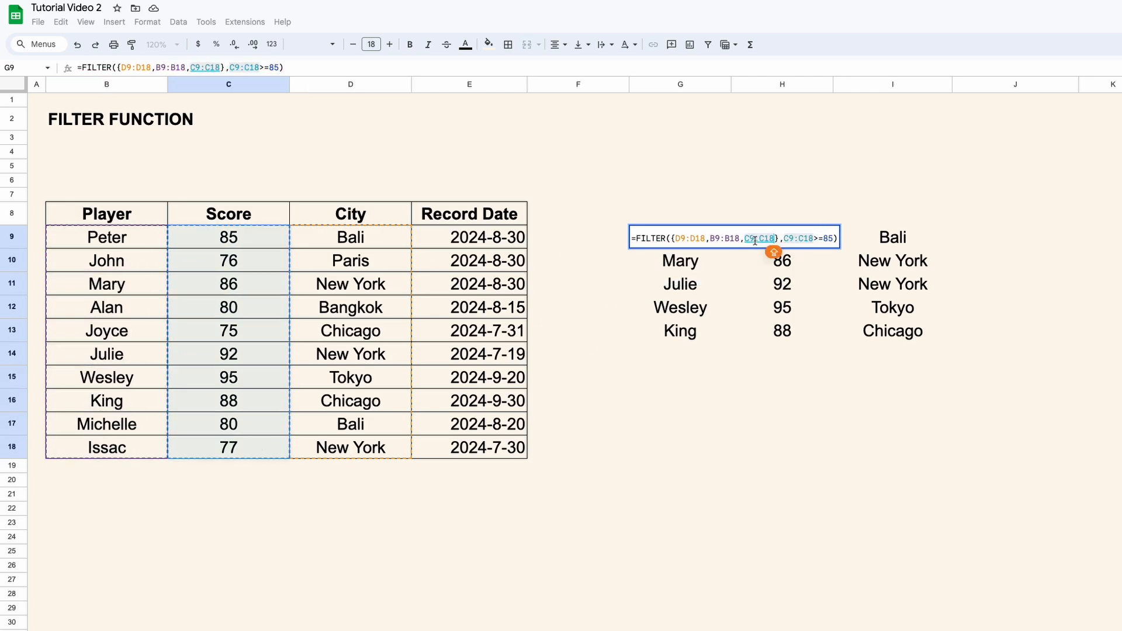
pyautogui.press('Return')
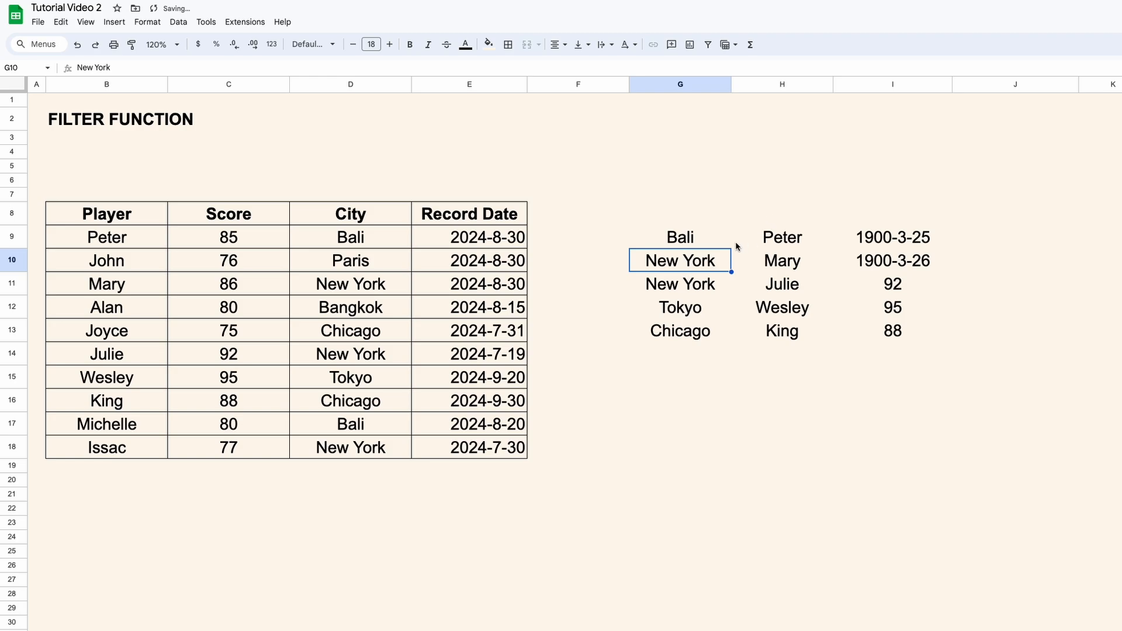
# - Copy the number formatting of I11 onto I9:I10 so the date-formatted scores display as plain numbers, and reselect G9
pyautogui.press('Up')
pyautogui.moveTo(738, 244); pyautogui.dragTo(726, 244)
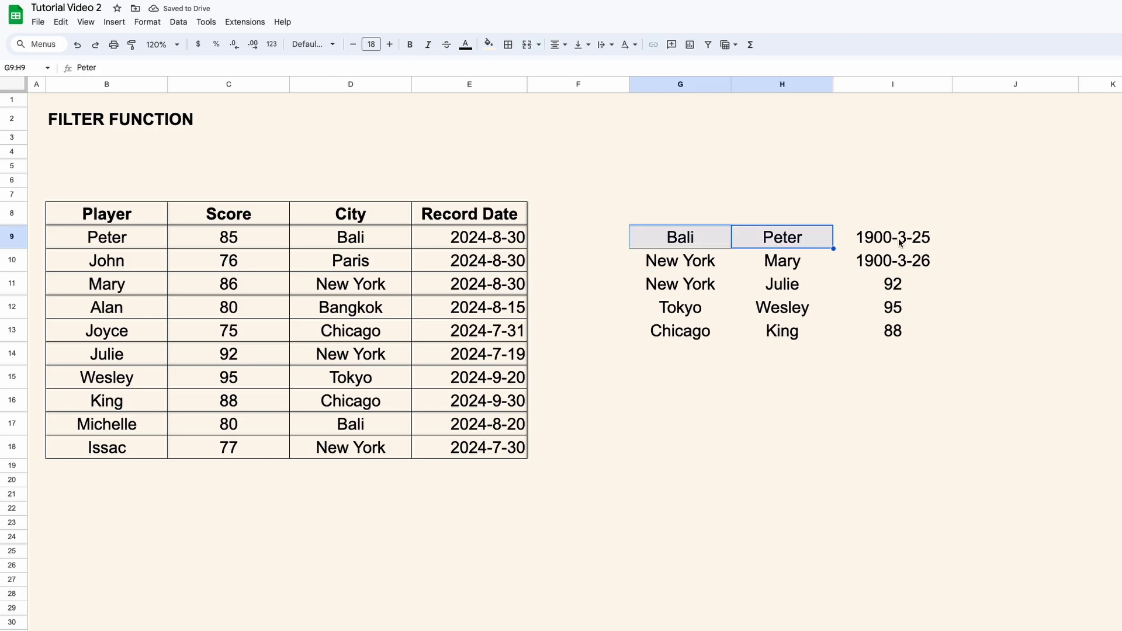
pyautogui.click(900, 284)
pyautogui.click(132, 45)
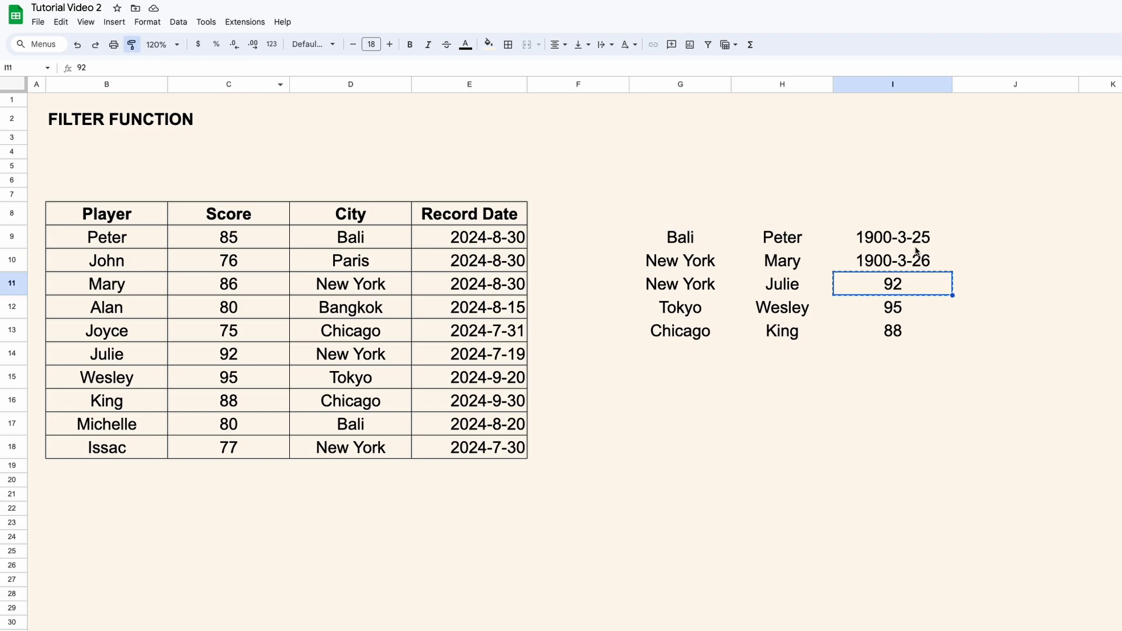
pyautogui.moveTo(917, 242); pyautogui.dragTo(916, 260)
pyautogui.click(707, 243)
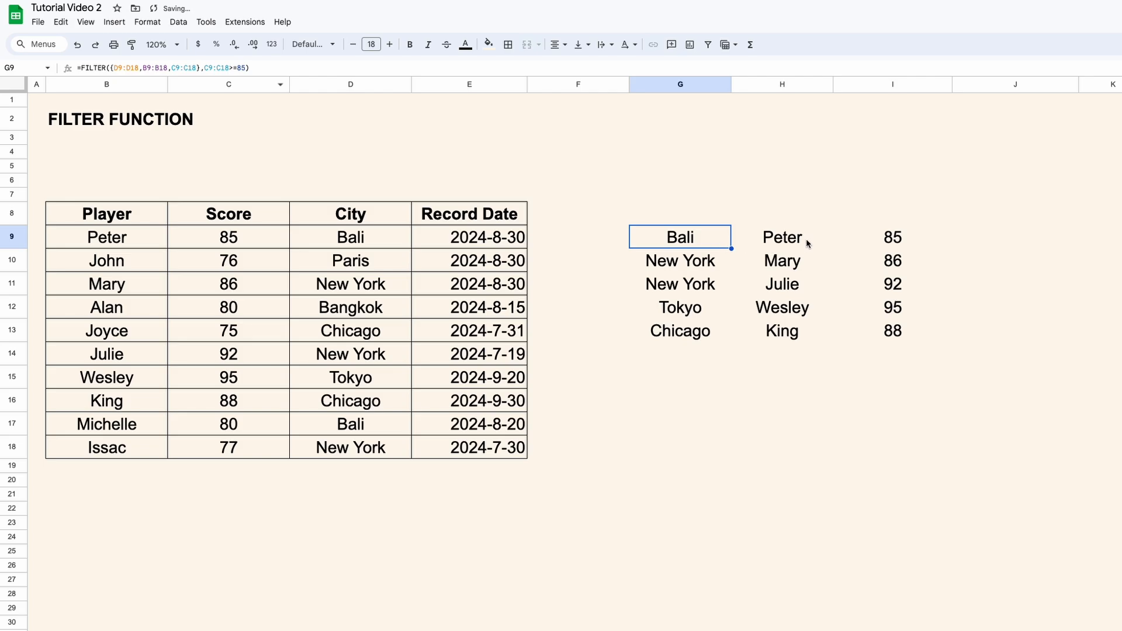